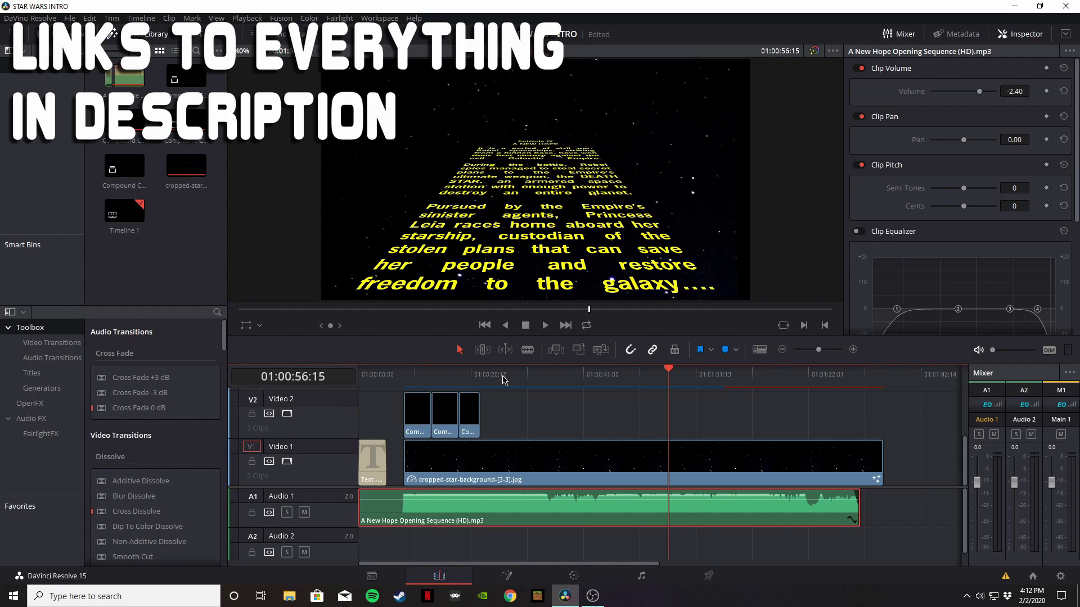
- Preview the blue opening text near the timeline's start and the Star Wars logo at about 10 seconds
{"action": "left_click_drag", "start_coordinate": [503, 380], "coordinate": [372, 369]}
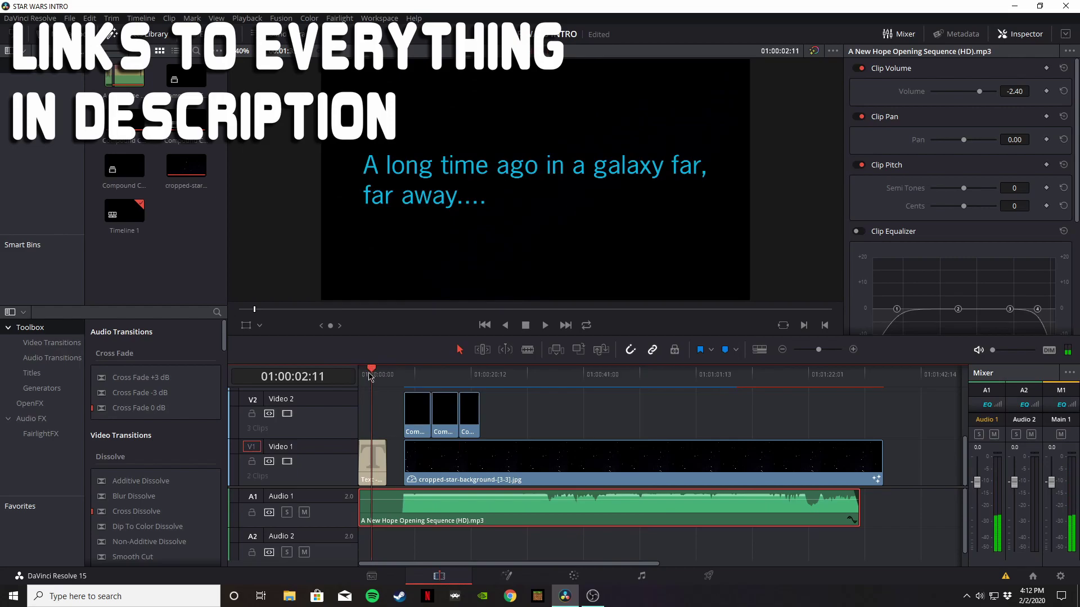
{"action": "left_click", "coordinate": [417, 381]}
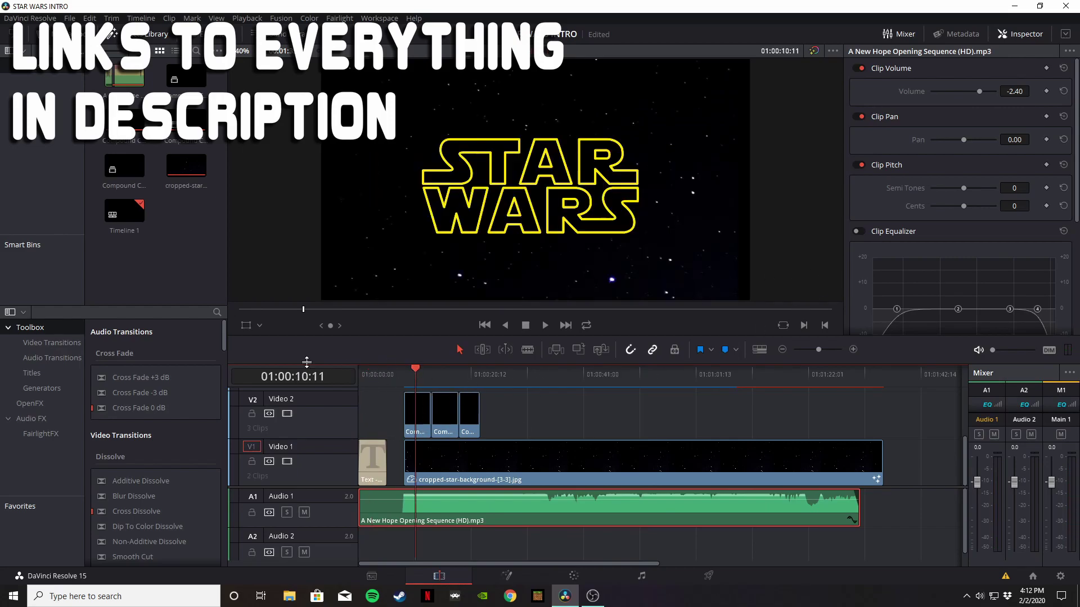
- Switch to File Explorer, go to fonts > star_jedi > starjedi, view the file options for the Starjedi font, and close the window
{"action": "key", "text": "alt+Tab"}
{"action": "double_click", "coordinate": [427, 246]}
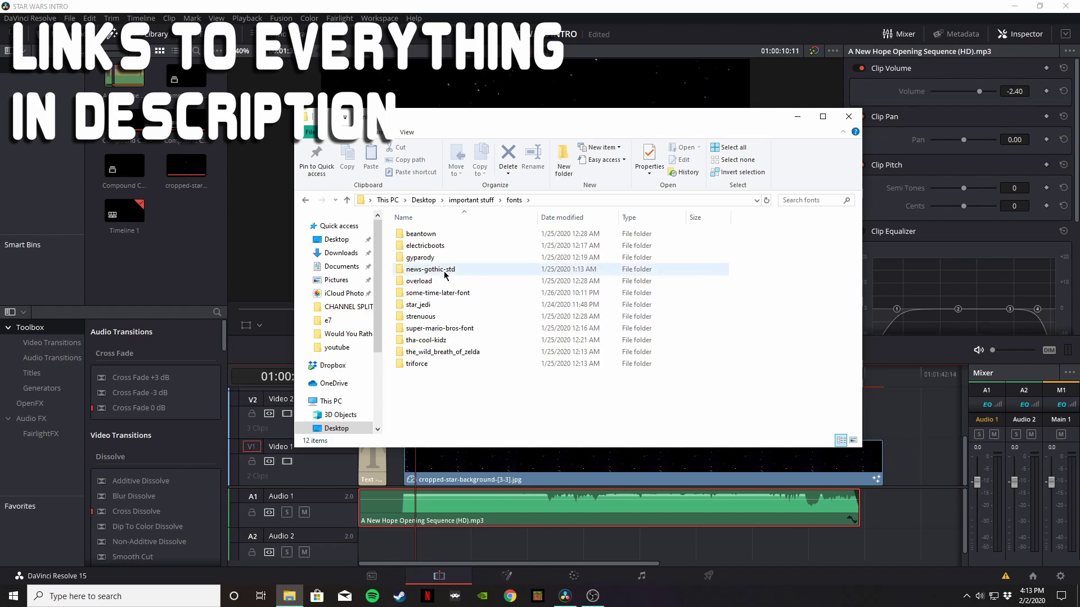
{"action": "double_click", "coordinate": [419, 304]}
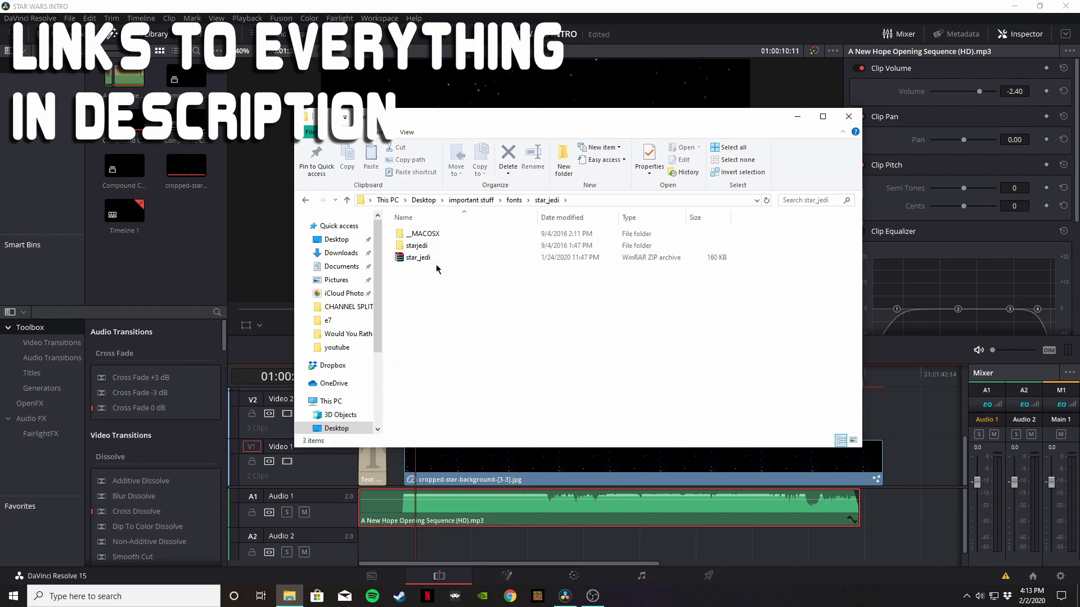
{"action": "double_click", "coordinate": [431, 246]}
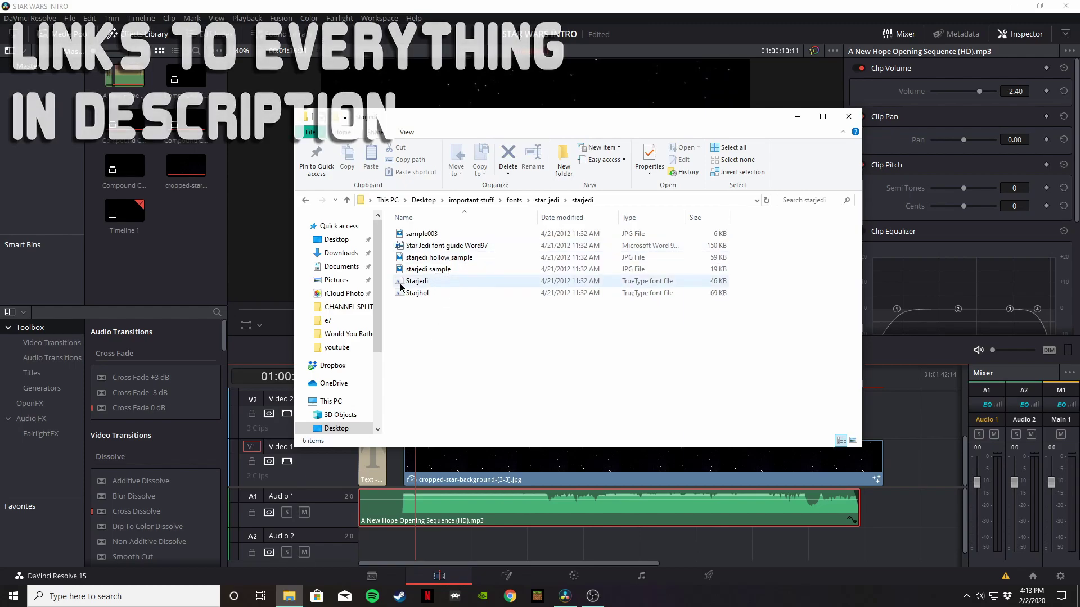
{"action": "right_click", "coordinate": [623, 284]}
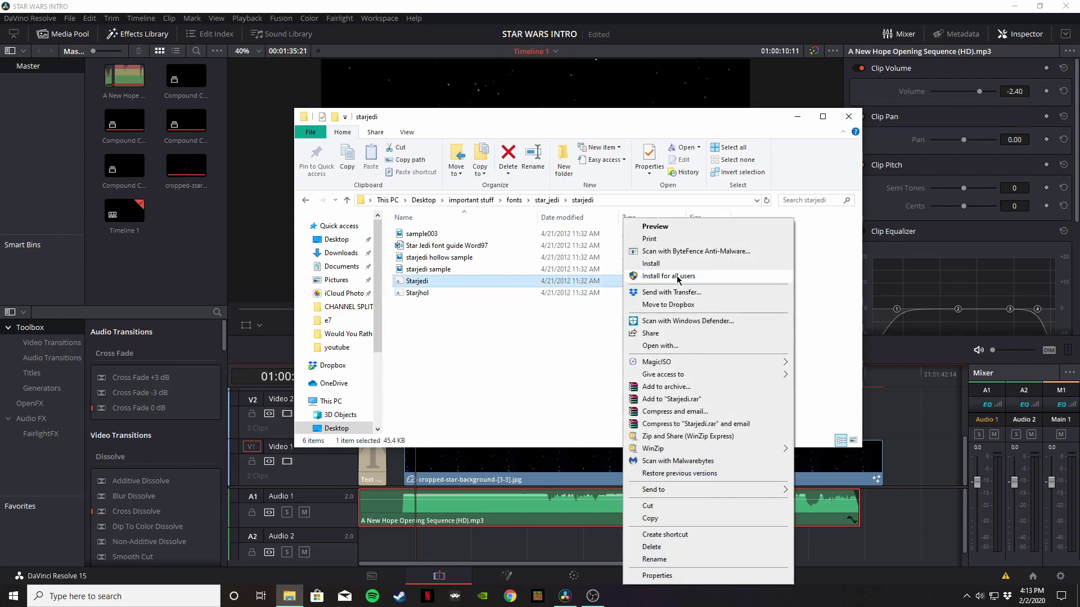
{"action": "left_click", "coordinate": [530, 371]}
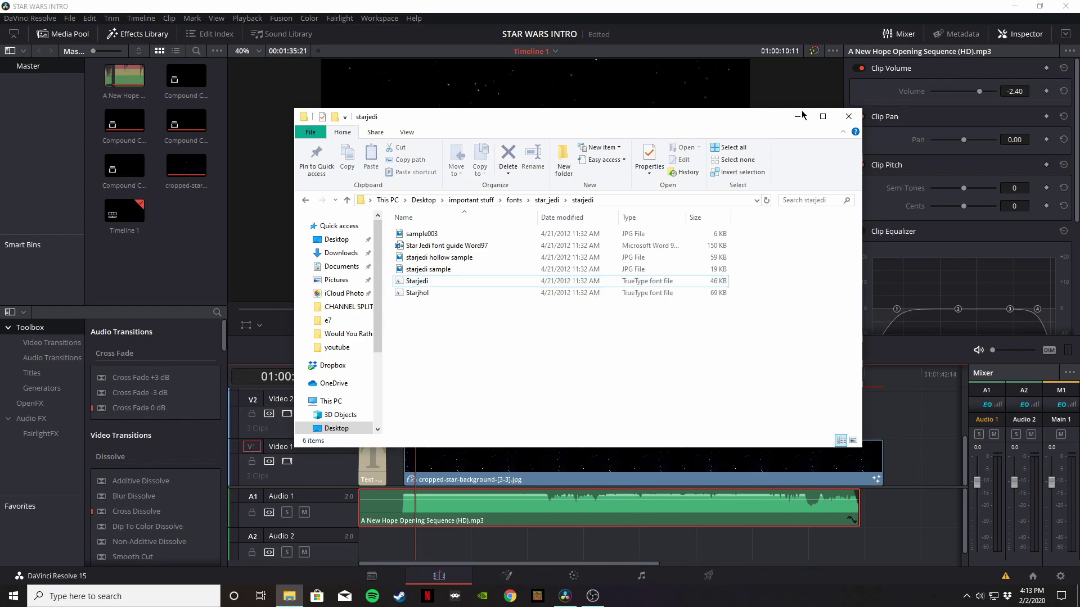
{"action": "left_click", "coordinate": [848, 117]}
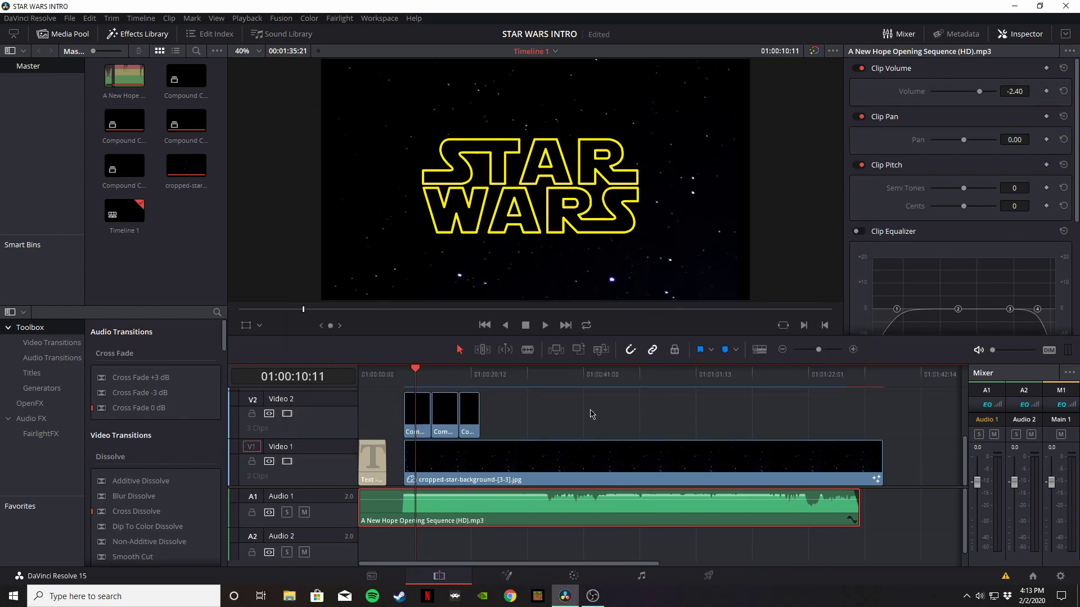
- Examine the opening title clip's text settings, and preview the crawl and the shrinking logo on the timeline
{"action": "left_click", "coordinate": [370, 374]}
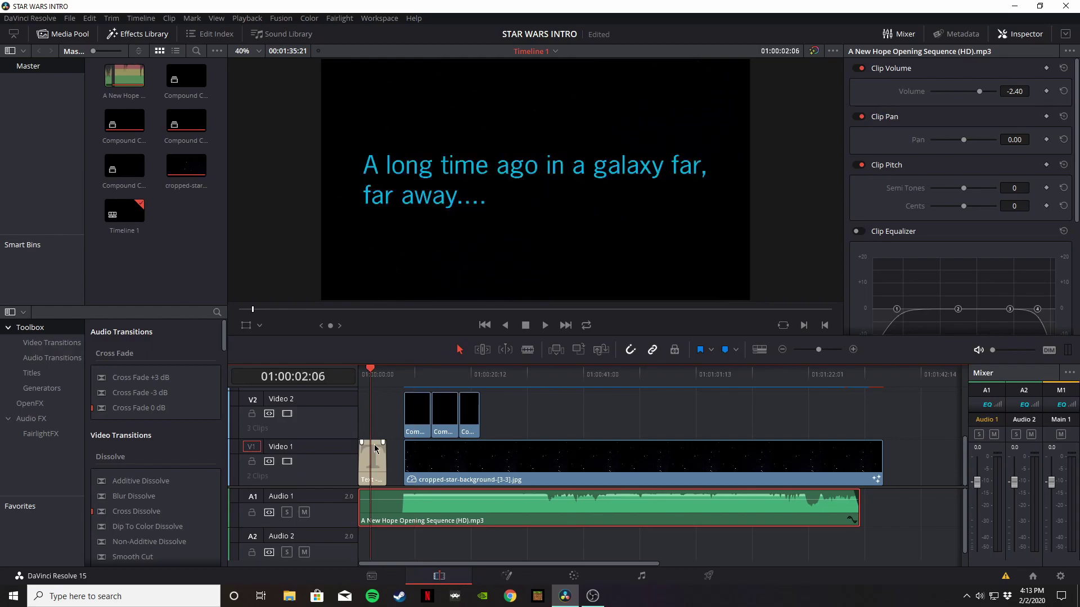
{"action": "left_click", "coordinate": [372, 452]}
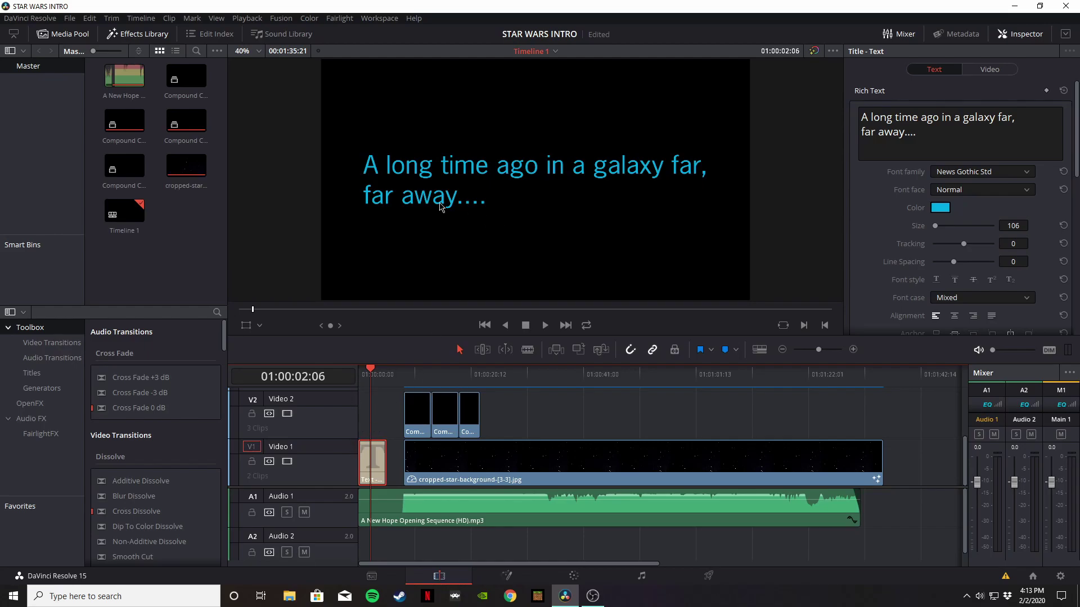
{"action": "key", "text": "Home"}
{"action": "key", "text": "w"}
{"action": "left_click", "coordinate": [505, 349]}
{"action": "left_click", "coordinate": [536, 374]}
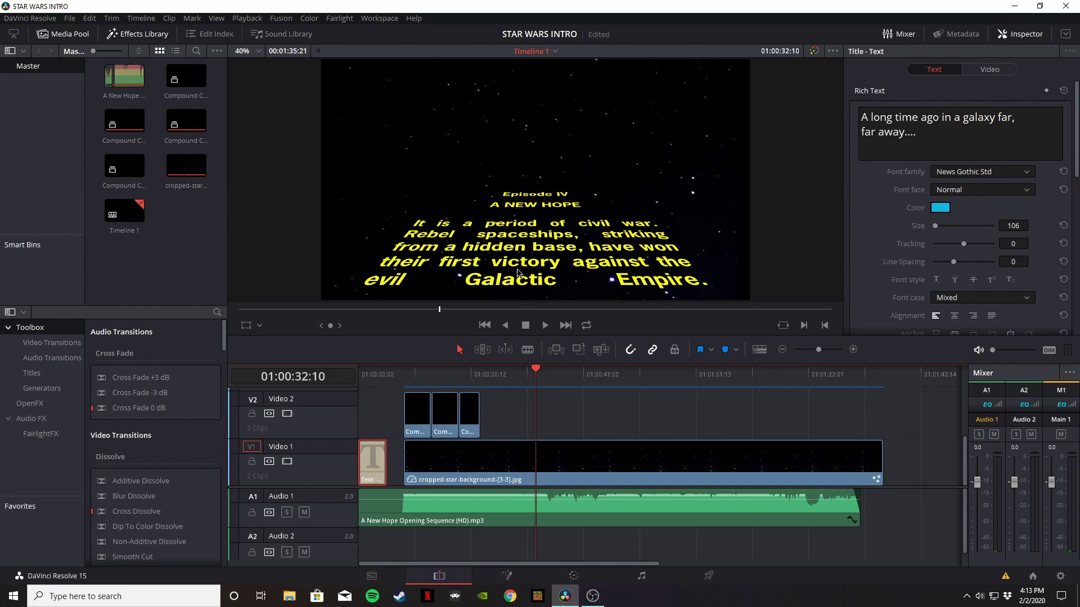
{"action": "left_click_drag", "start_coordinate": [426, 374], "coordinate": [421, 374]}
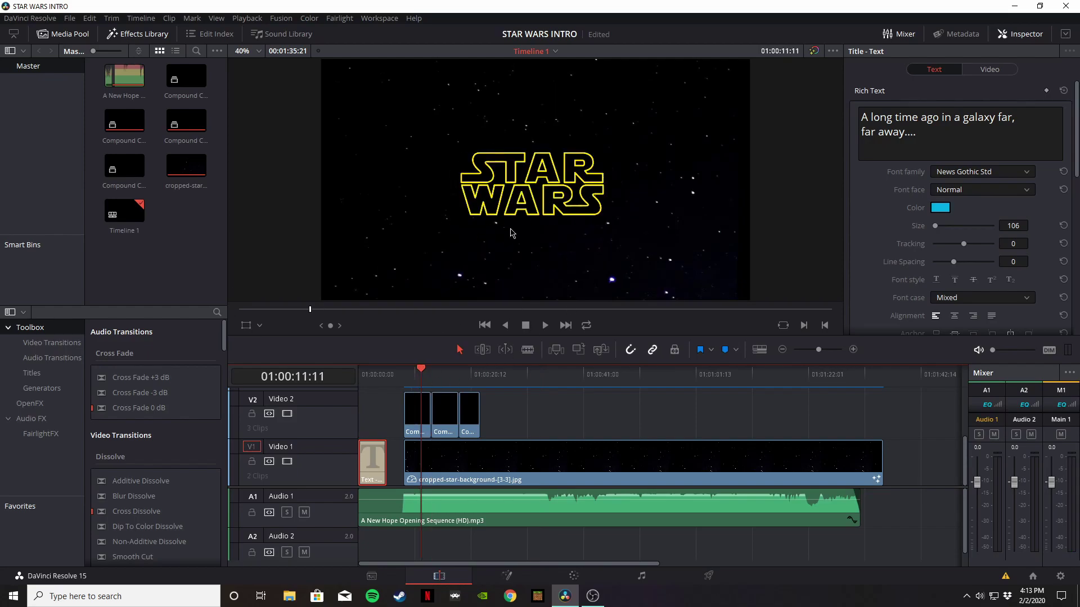
- Play the opening title clip from the start of the timeline for a few seconds and stop
{"action": "key", "text": "Home"}
{"action": "left_click", "coordinate": [380, 458]}
{"action": "key", "text": "space"}
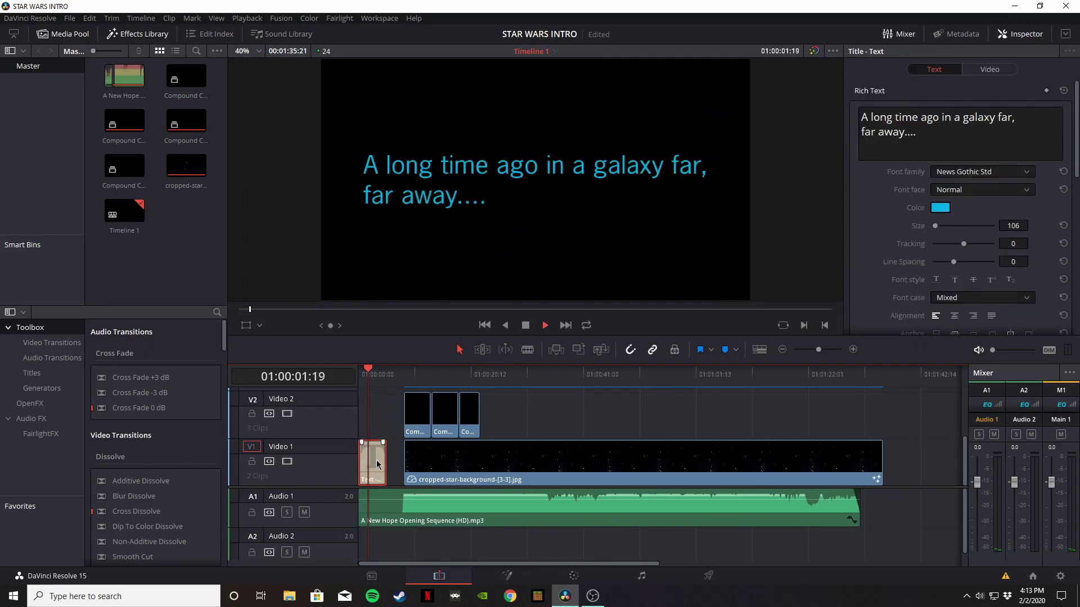
{"action": "key", "text": "space"}
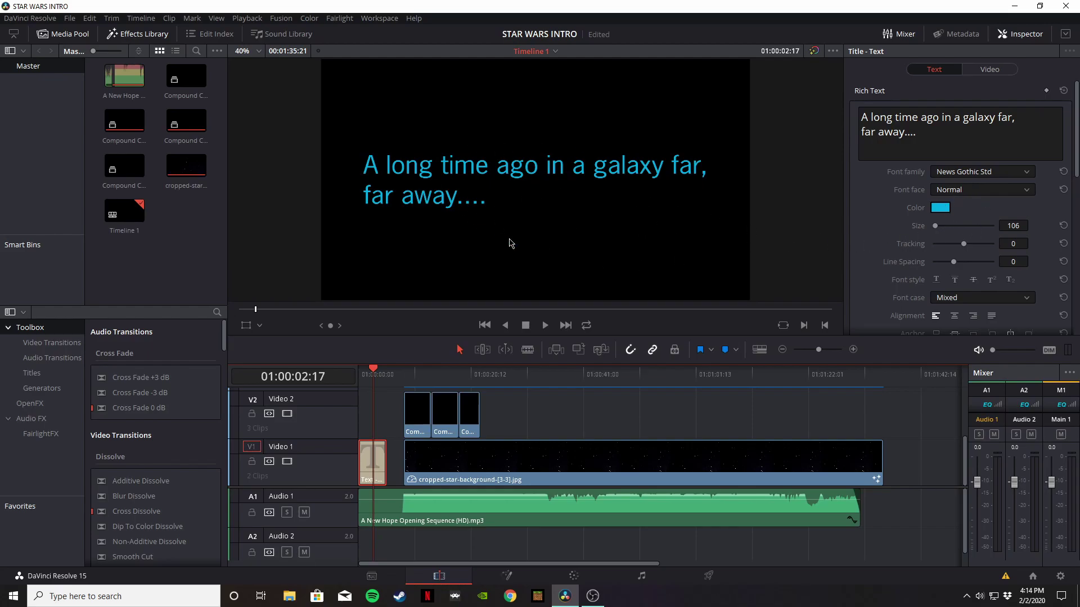
- Reset the opening title's Transform zoom, and set its horizontal zoom to 1.120
{"action": "scroll", "coordinate": [949, 263], "scroll_direction": "down", "scroll_amount": 5}
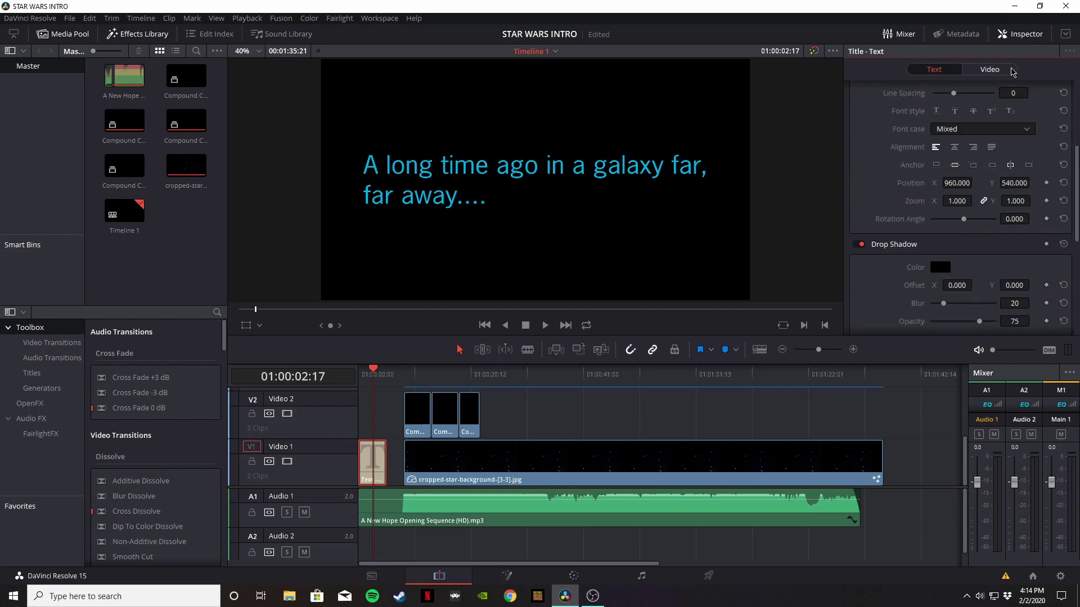
{"action": "left_click", "coordinate": [1014, 70]}
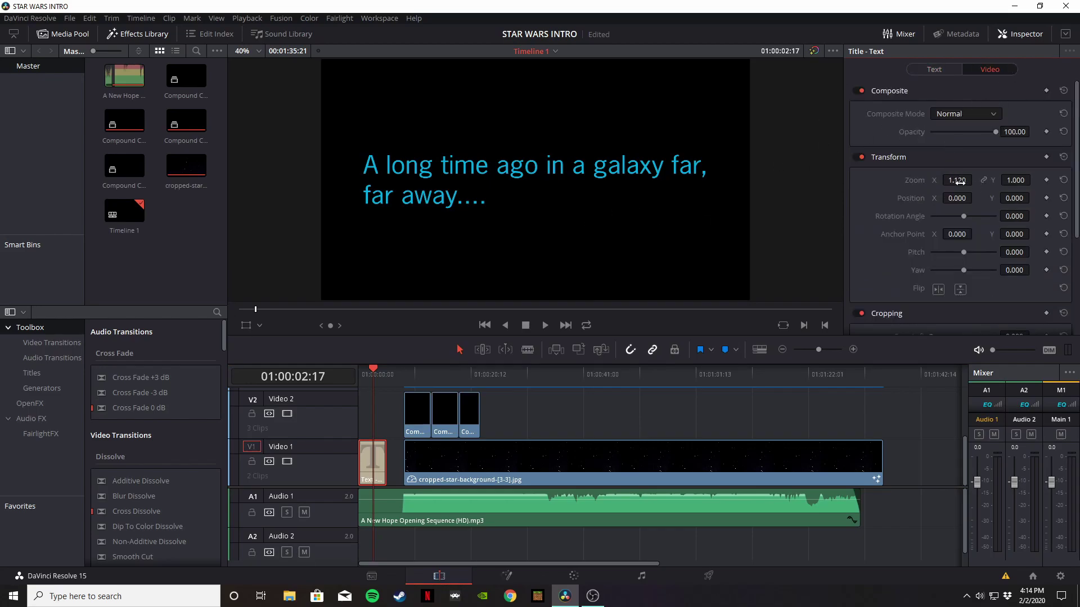
{"action": "left_click", "coordinate": [1063, 180]}
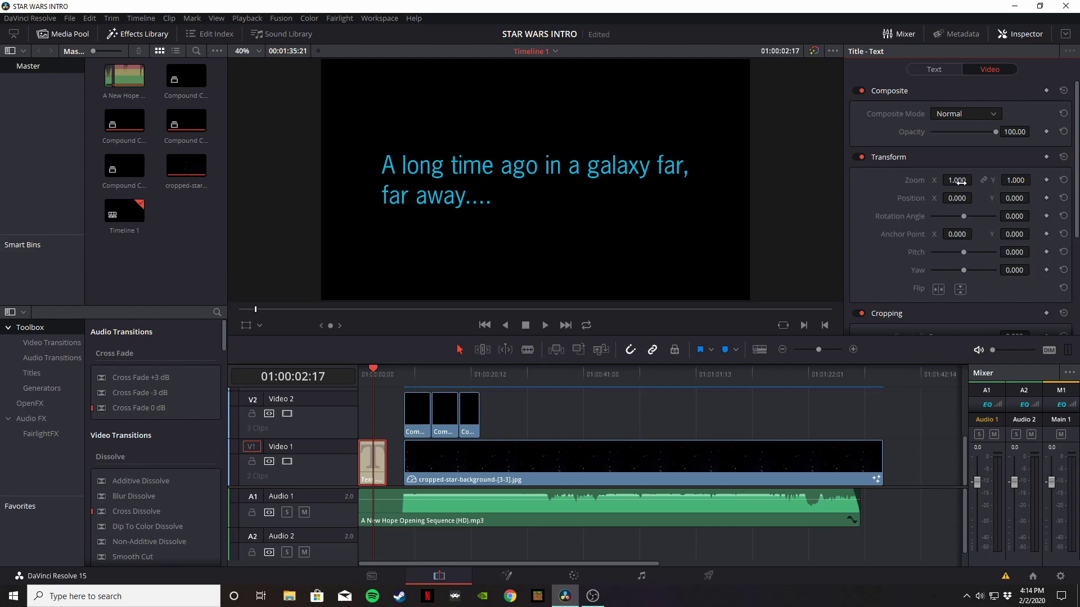
{"action": "left_click_drag", "start_coordinate": [959, 179], "coordinate": [975, 179]}
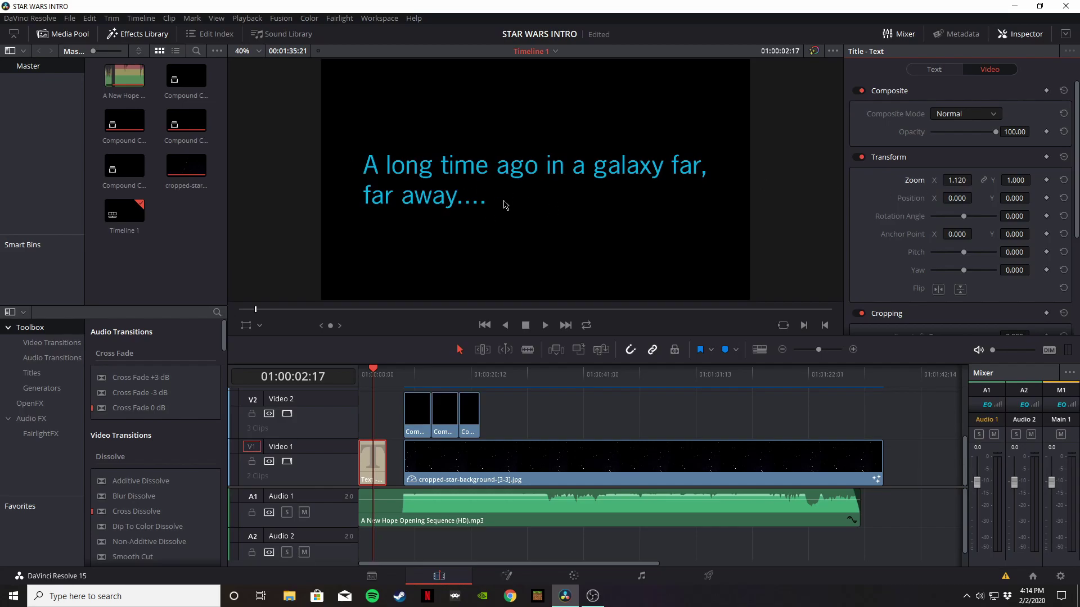
- Inspect the transform settings of the first compound clip on Video 2 with the logo in view
{"action": "mouse_move", "coordinate": [418, 373]}
{"action": "left_mouse_down"}
{"action": "mouse_move", "coordinate": [390, 372]}
{"action": "mouse_move", "coordinate": [418, 372]}
{"action": "left_mouse_up"}
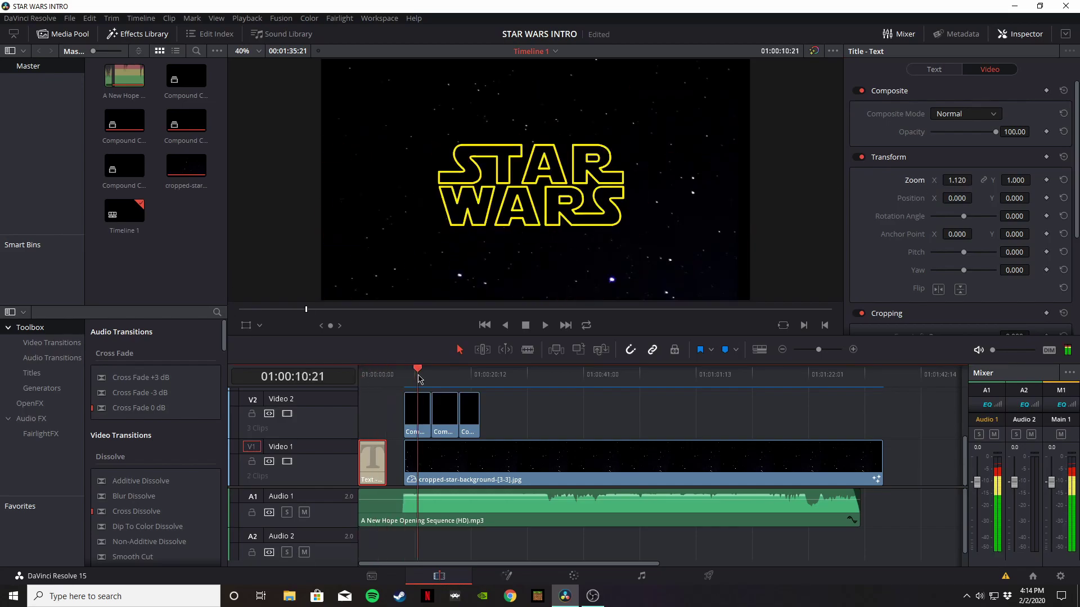
{"action": "left_click", "coordinate": [417, 425]}
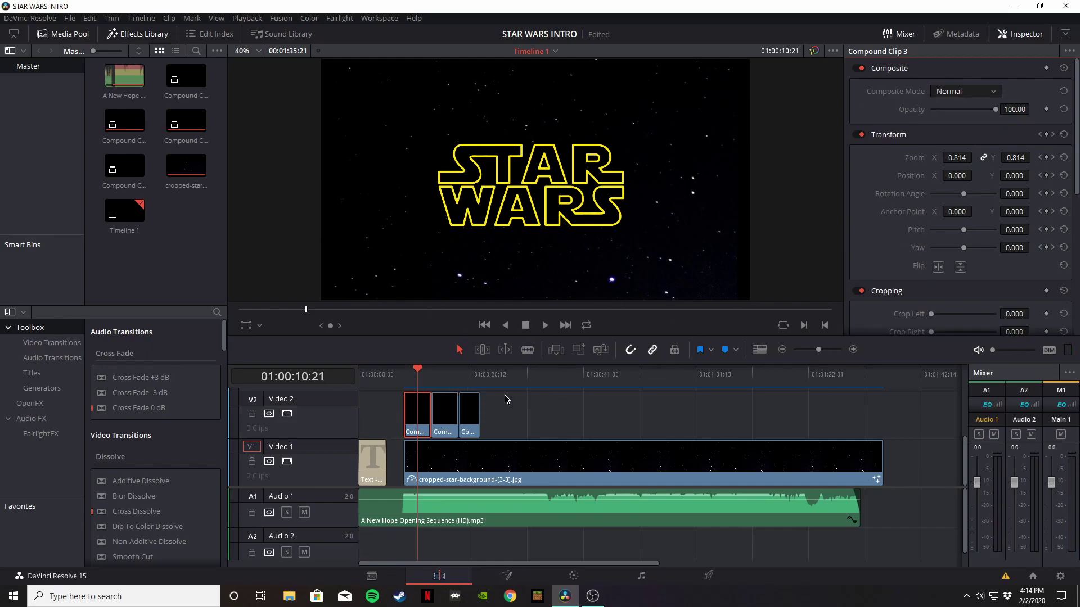
- Add a Text title to Video 2 just after the end of the star background clip and show it in the viewer
{"action": "scroll", "coordinate": [503, 411], "scroll_direction": "up", "scroll_amount": 2}
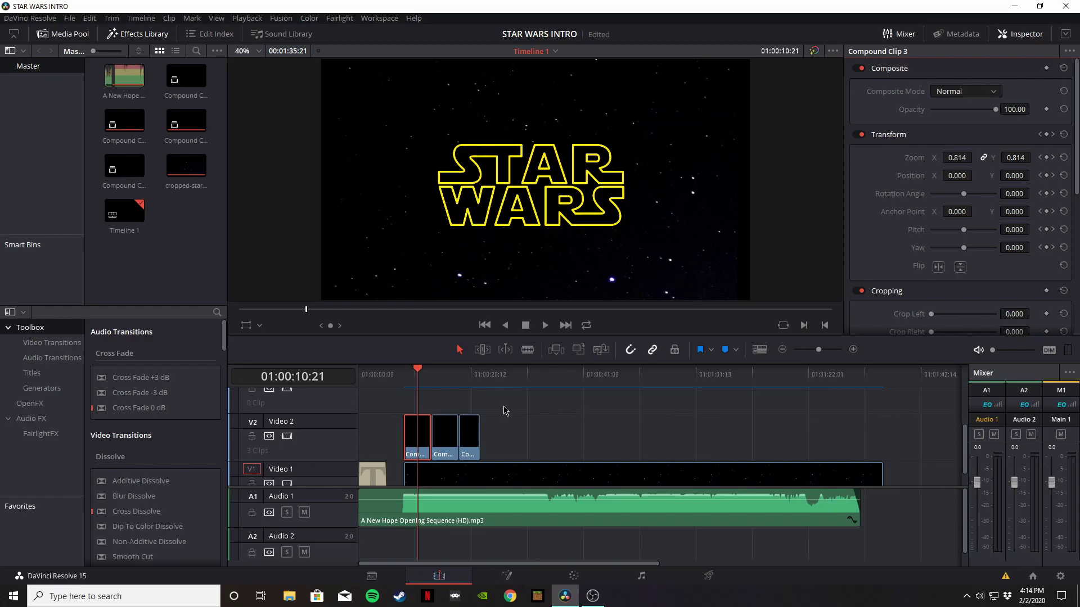
{"action": "left_click", "coordinate": [32, 373]}
{"action": "left_click_drag", "start_coordinate": [119, 416], "coordinate": [896, 443]}
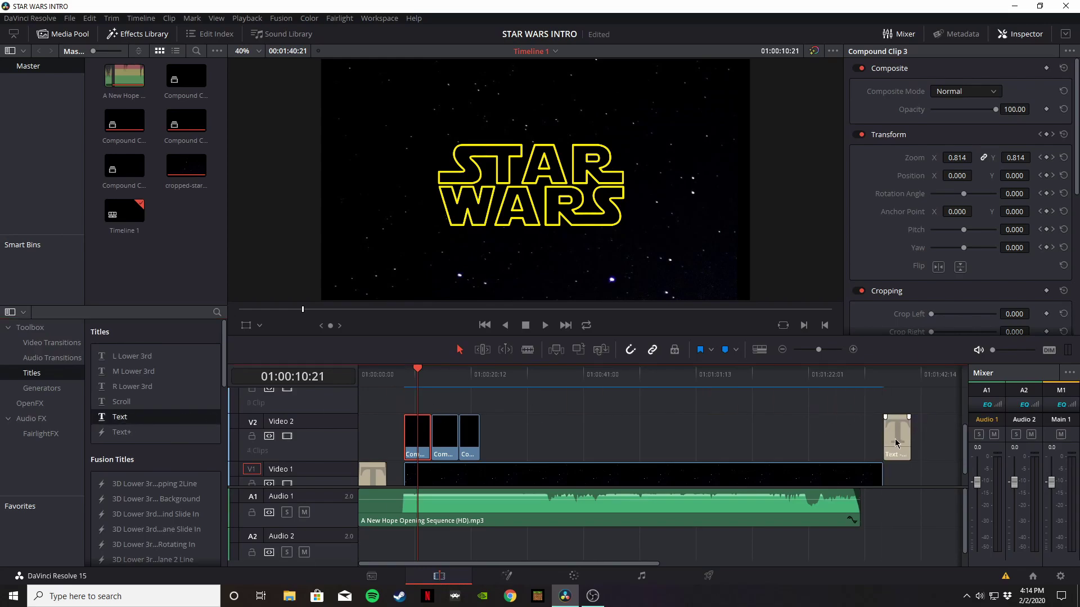
{"action": "left_click", "coordinate": [894, 378]}
- Replace the new title's text with "Star" and "wars" on two centred lines in the Star Jedi font
{"action": "type", "text": "S"}
{"action": "key", "text": "BackSpace"}
{"action": "type", "text": "St"}
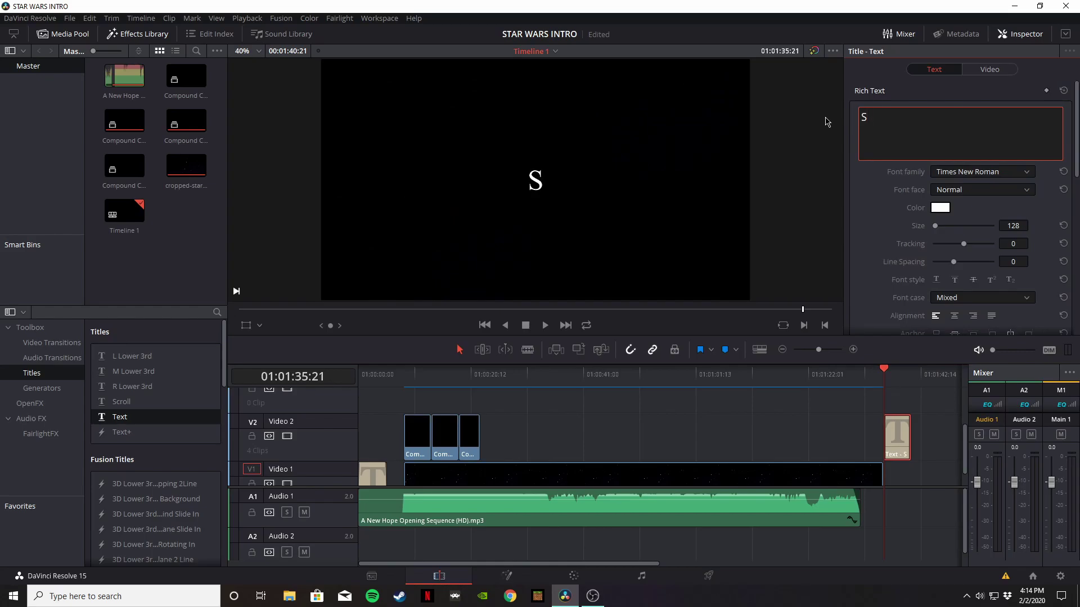
{"action": "key", "text": "BackSpace"}
{"action": "key", "text": "BackSpace"}
{"action": "type", "text": "star"}
{"action": "key", "text": "Return"}
{"action": "type", "text": "wars"}
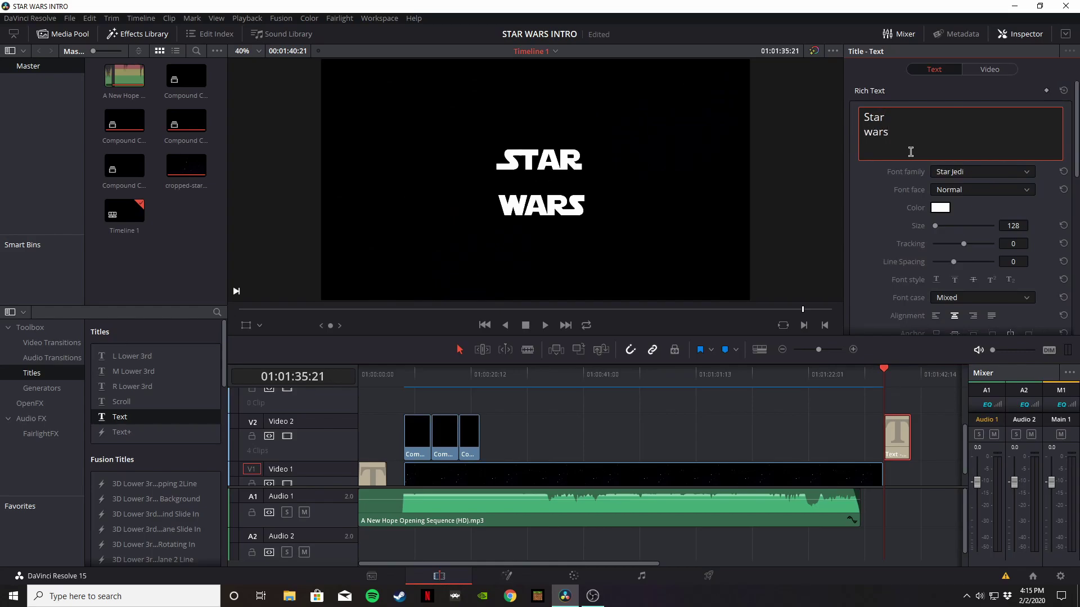
{"action": "left_click", "coordinate": [972, 172]}
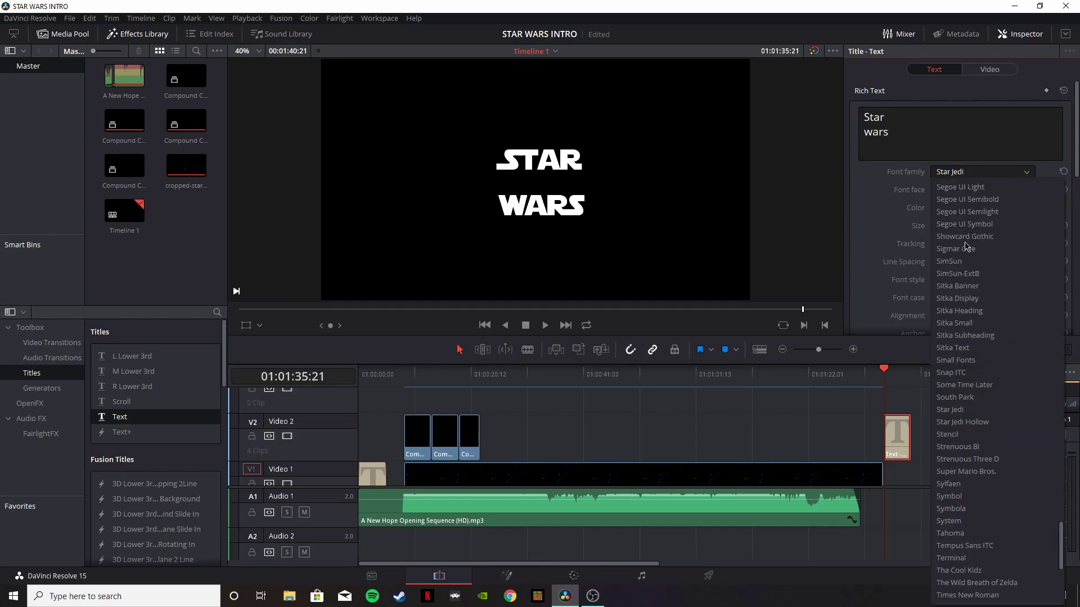
{"action": "left_click", "coordinate": [916, 135]}
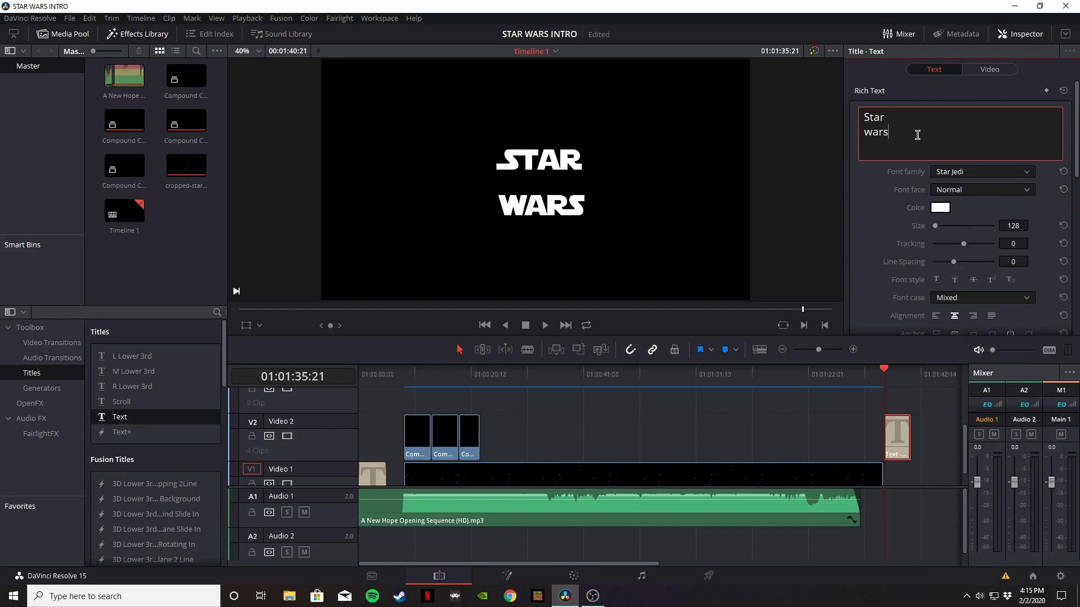
- Set the Star wars title's text colour to black (#000000)
{"action": "scroll", "coordinate": [945, 217], "scroll_direction": "down", "scroll_amount": 3}
{"action": "scroll", "coordinate": [948, 219], "scroll_direction": "up", "scroll_amount": 3}
{"action": "left_click", "coordinate": [940, 208]}
{"action": "left_click_drag", "start_coordinate": [659, 277], "coordinate": [659, 301]}
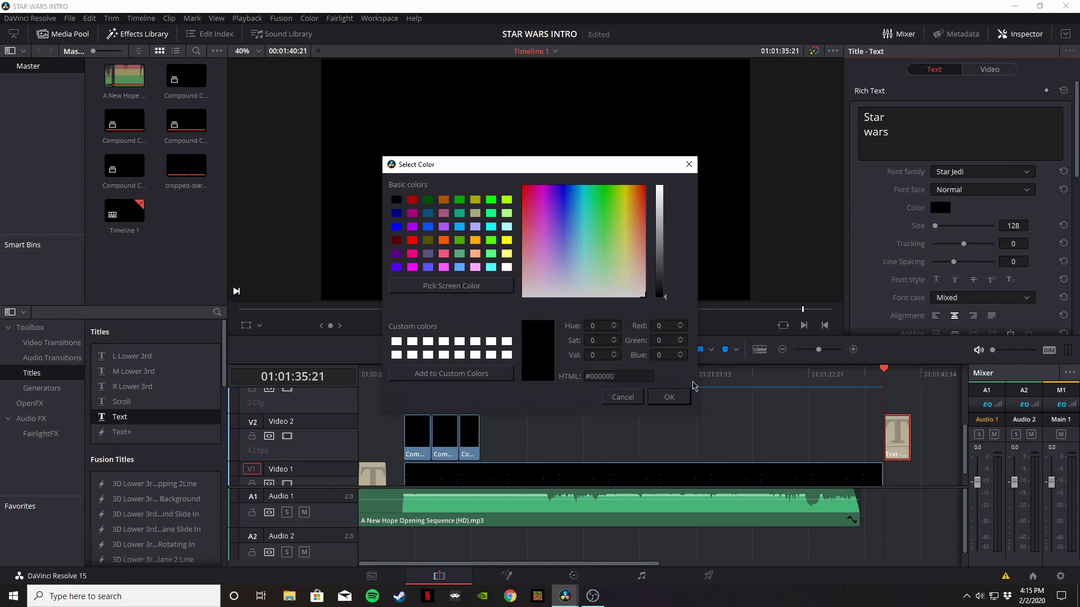
{"action": "left_click", "coordinate": [670, 397]}
- Give the title text a stroke of size 6 in yellow (#f3ff00)
{"action": "scroll", "coordinate": [969, 273], "scroll_direction": "down", "scroll_amount": 5}
{"action": "scroll", "coordinate": [969, 273], "scroll_direction": "down", "scroll_amount": 3}
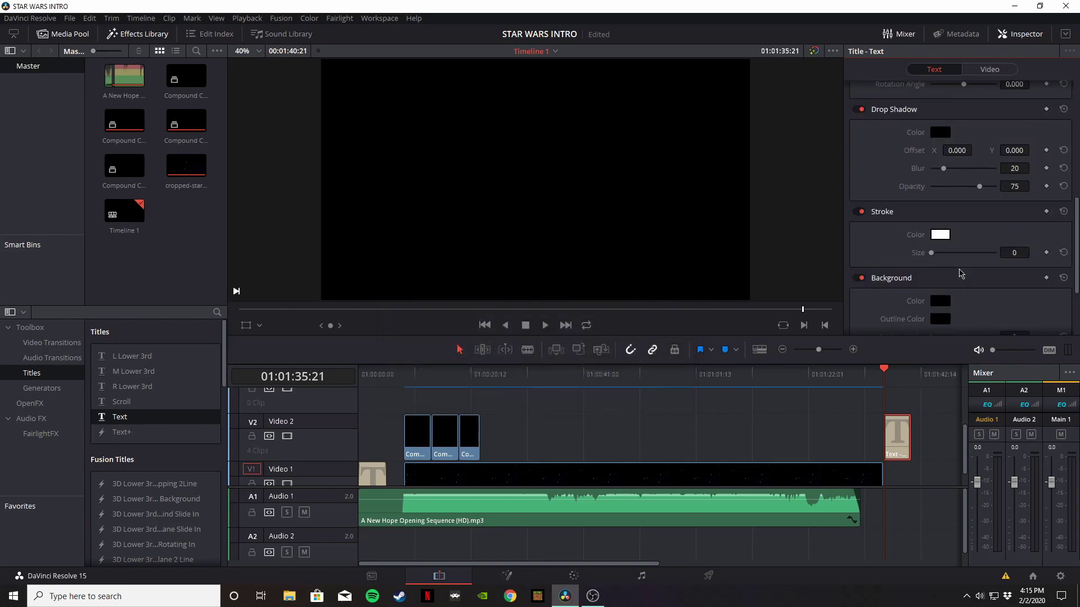
{"action": "left_click_drag", "start_coordinate": [933, 252], "coordinate": [956, 257]}
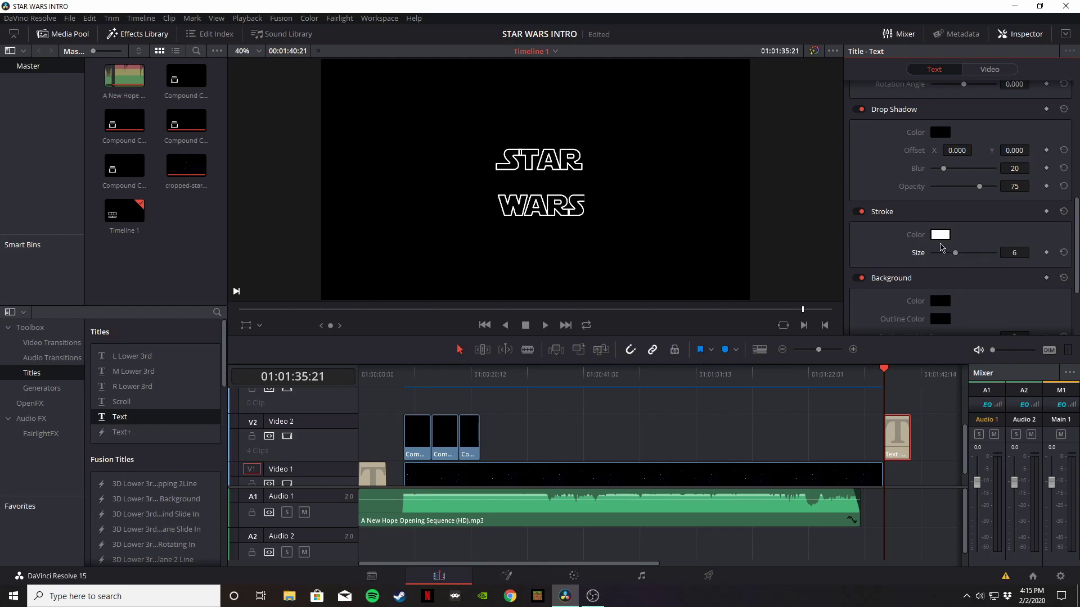
{"action": "left_click", "coordinate": [940, 234]}
{"action": "left_click", "coordinate": [625, 190]}
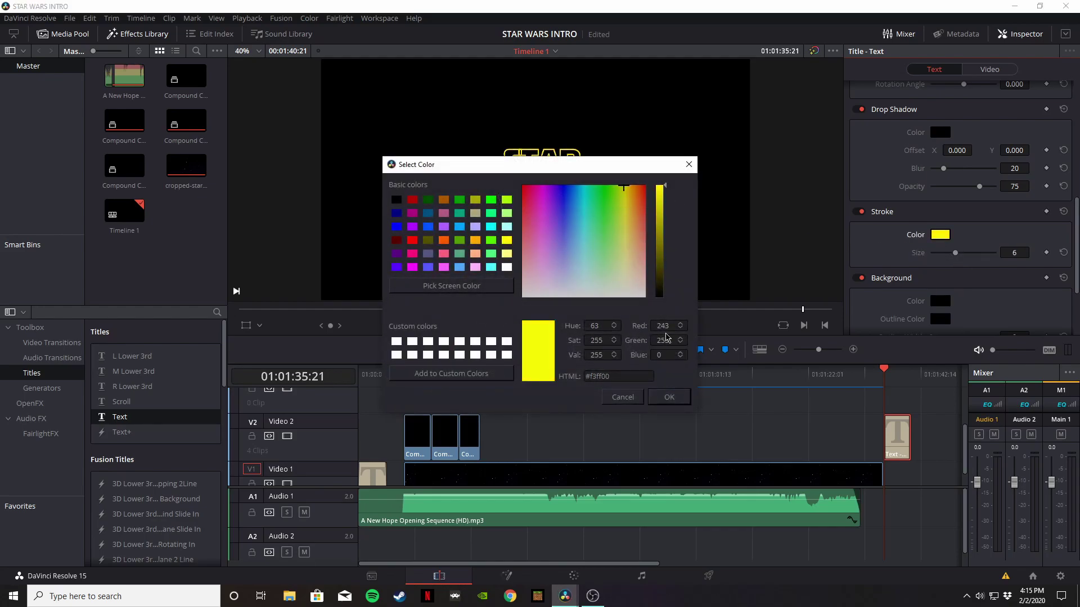
{"action": "left_click", "coordinate": [672, 398]}
- Set the title's font size to 314 and its line spacing to -262
{"action": "scroll", "coordinate": [917, 259], "scroll_direction": "up", "scroll_amount": 10}
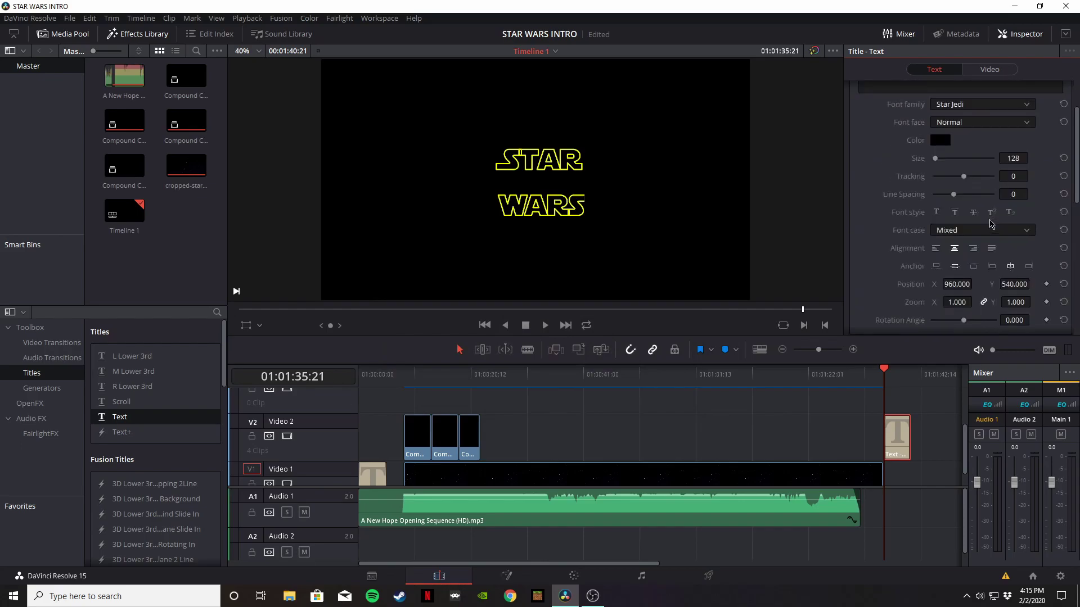
{"action": "left_click_drag", "start_coordinate": [1011, 261], "coordinate": [982, 261]}
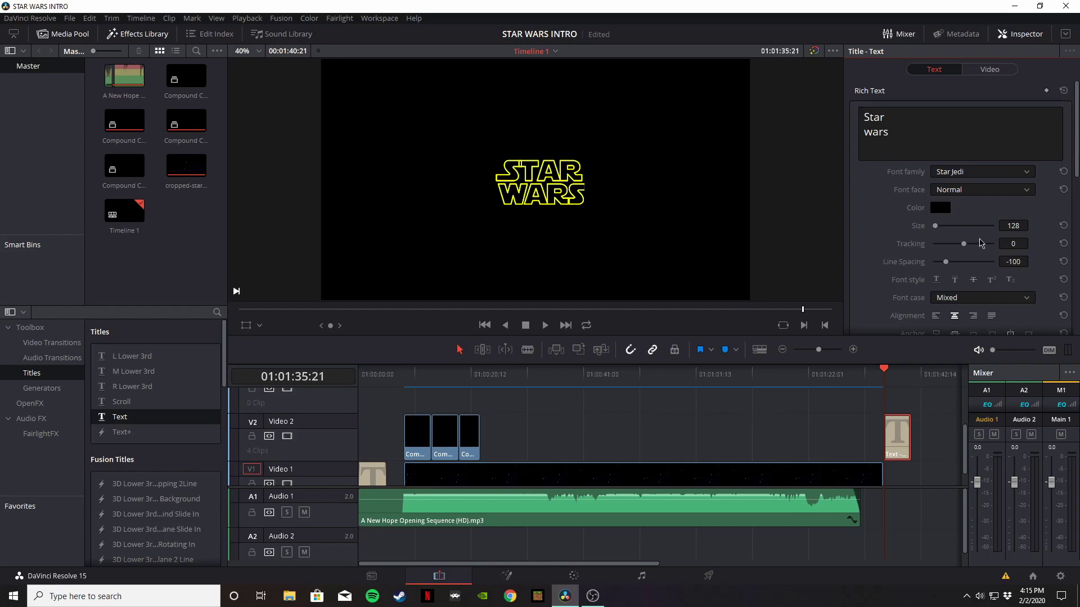
{"action": "left_click_drag", "start_coordinate": [1006, 224], "coordinate": [709, 246]}
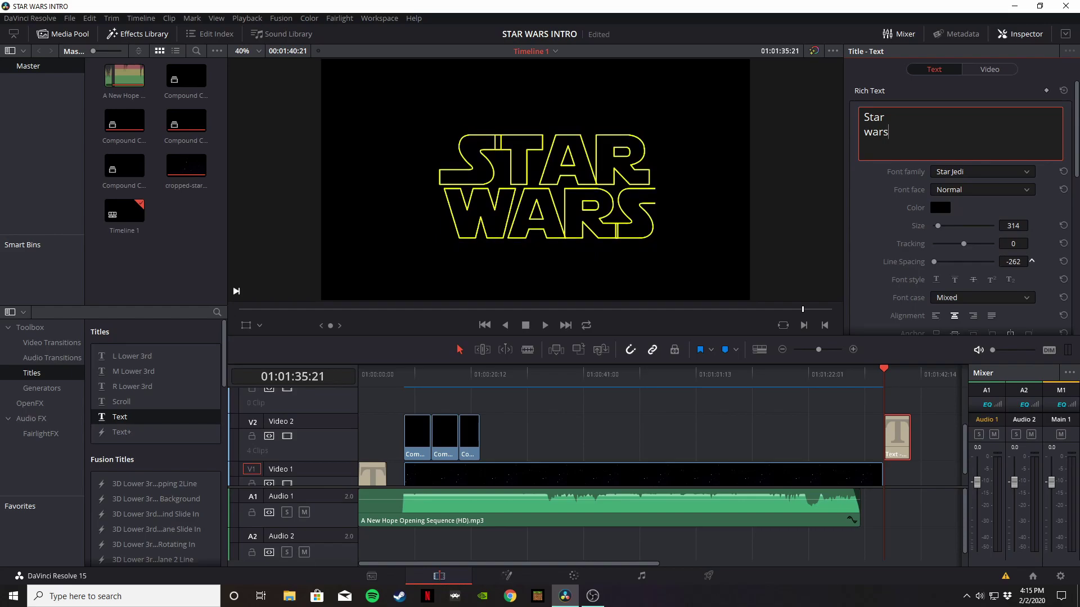
- Indent both title lines with leading spaces and set the tracking to 2
{"action": "left_click", "coordinate": [925, 150]}
{"action": "left_click", "coordinate": [864, 131]}
{"action": "left_click", "coordinate": [862, 117]}
- Reduce the title text to "Star" and stack a copy of the clip directly above it on the next video track
{"action": "left_click_drag", "start_coordinate": [862, 131], "coordinate": [896, 153]}
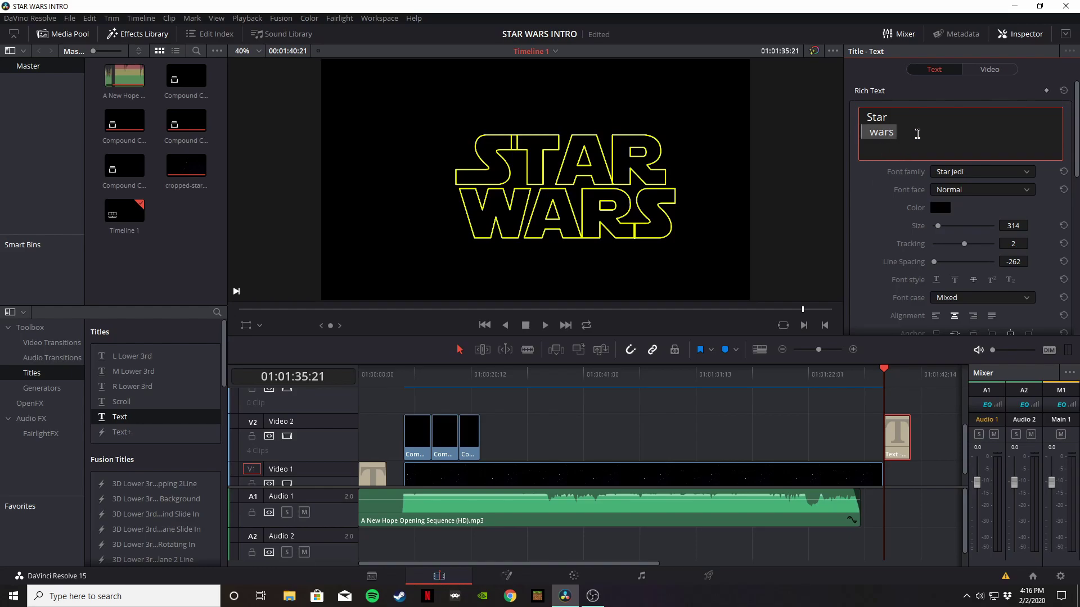
{"action": "key", "text": "BackSpace"}
{"action": "right_click", "coordinate": [905, 430]}
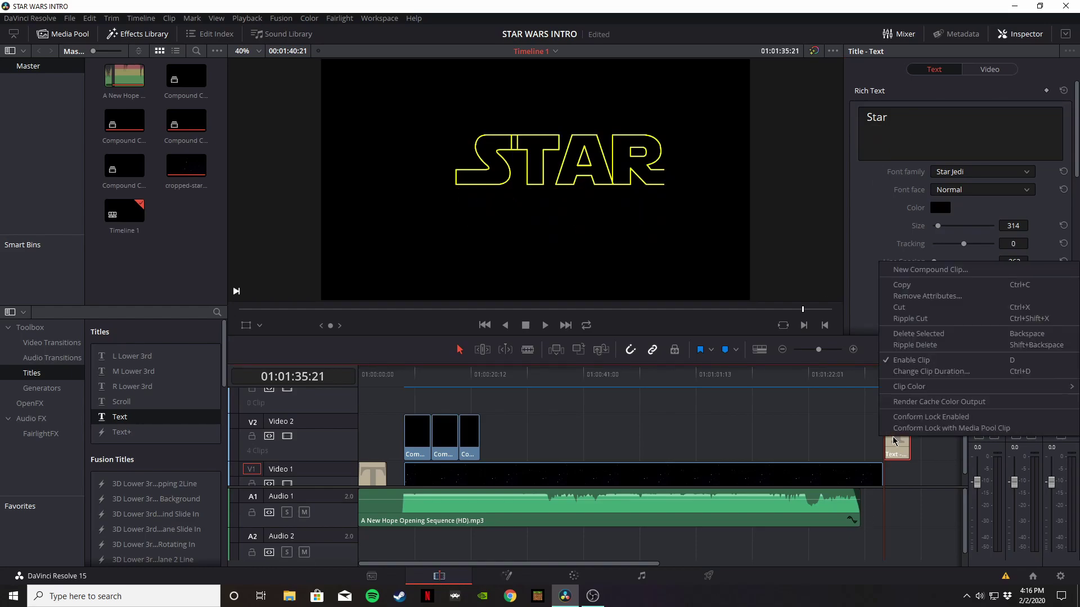
{"action": "left_click", "coordinate": [920, 290]}
{"action": "left_click", "coordinate": [908, 372]}
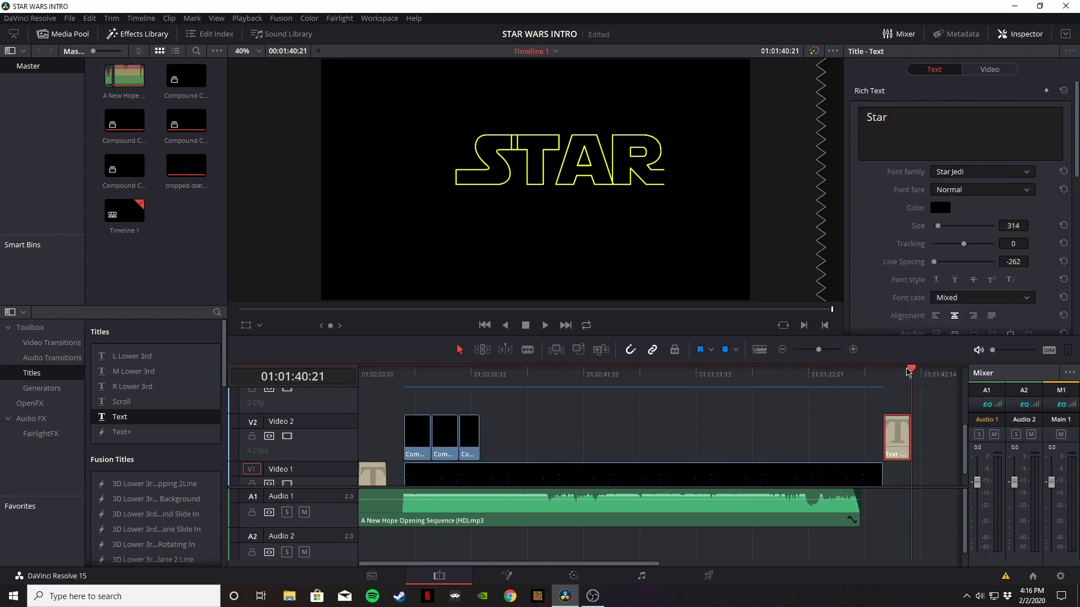
{"action": "key", "text": "ctrl+v"}
{"action": "left_click_drag", "start_coordinate": [920, 445], "coordinate": [896, 400]}
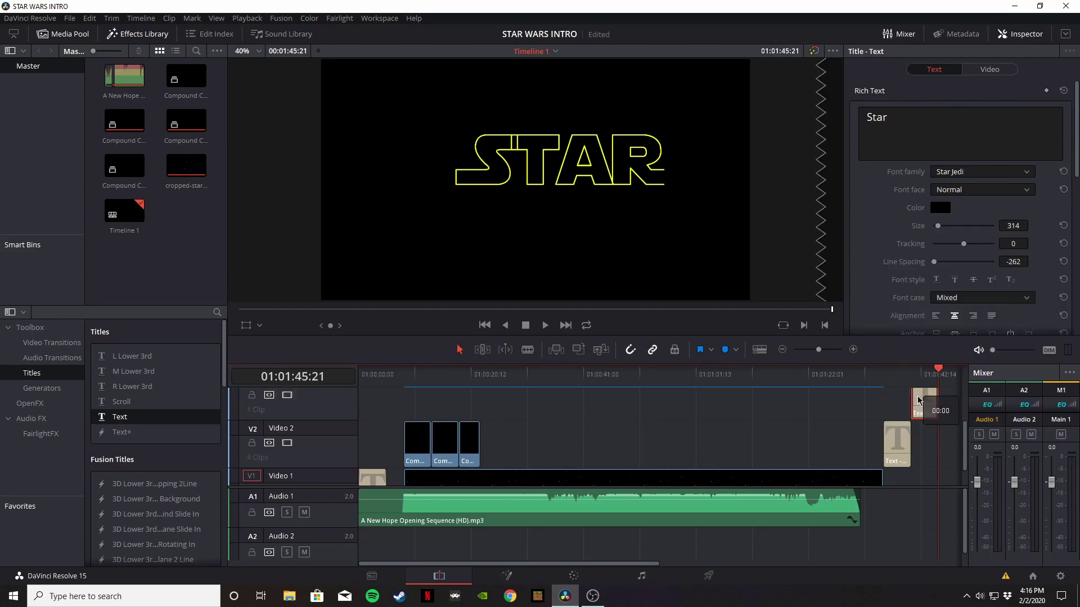
- Change the copied title's text to "wars" and move it beneath the word Star, at a Y position of -234
{"action": "triple_click", "coordinate": [922, 109]}
{"action": "type", "text": "wars"}
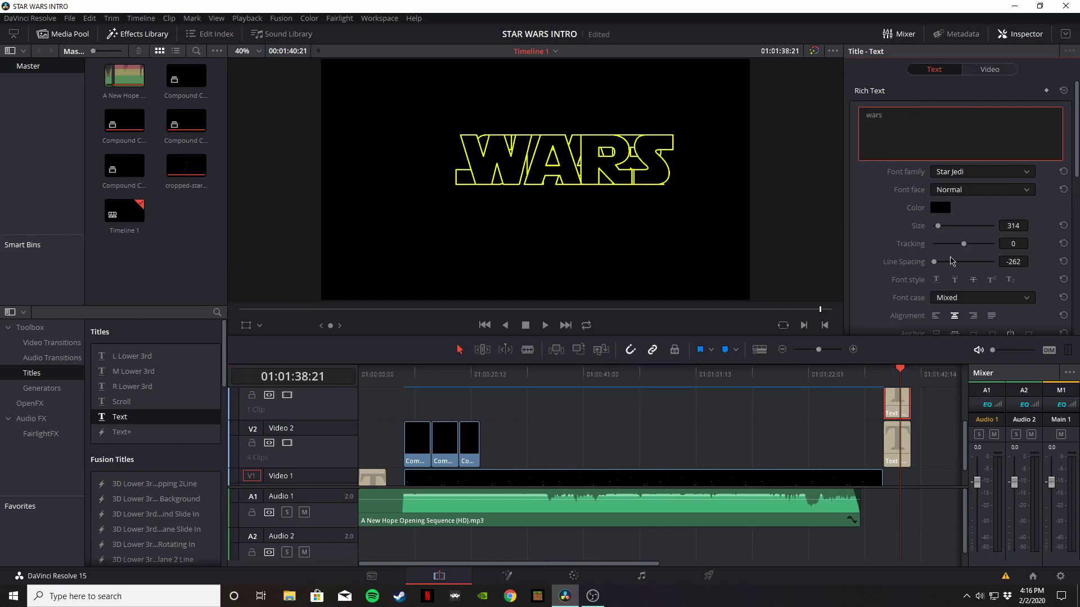
{"action": "left_click", "coordinate": [979, 71]}
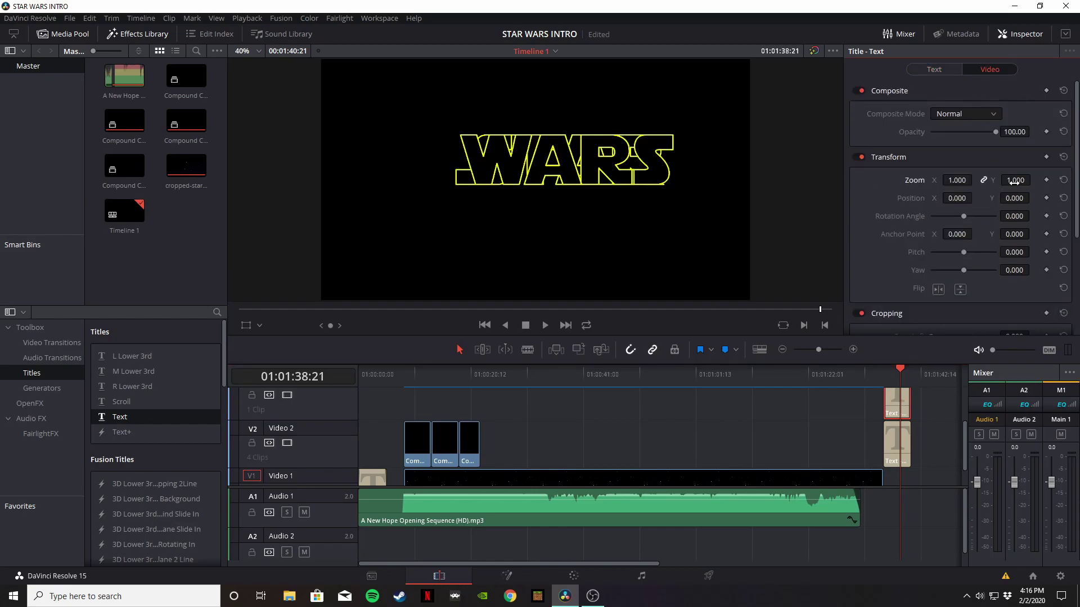
{"action": "mouse_move", "coordinate": [958, 199]}
{"action": "left_mouse_down"}
{"action": "mouse_move", "coordinate": [1005, 201]}
{"action": "mouse_move", "coordinate": [950, 198]}
{"action": "mouse_move", "coordinate": [964, 198]}
{"action": "left_mouse_up"}
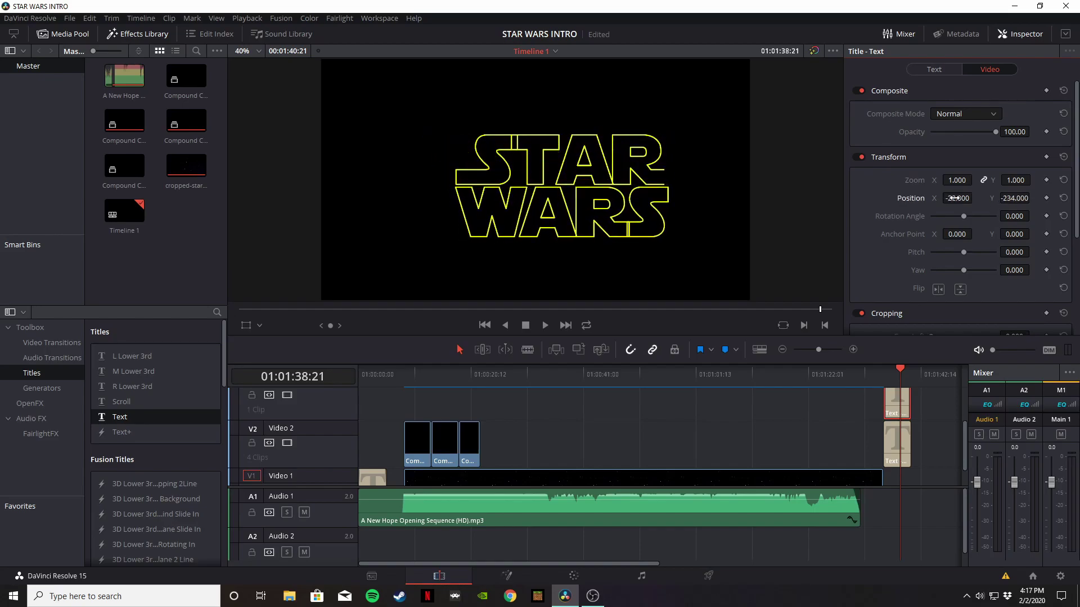
- Shift the Star title horizontally to line up above the word wars and set its tracking to 2
{"action": "left_click", "coordinate": [933, 71]}
{"action": "left_click", "coordinate": [942, 128]}
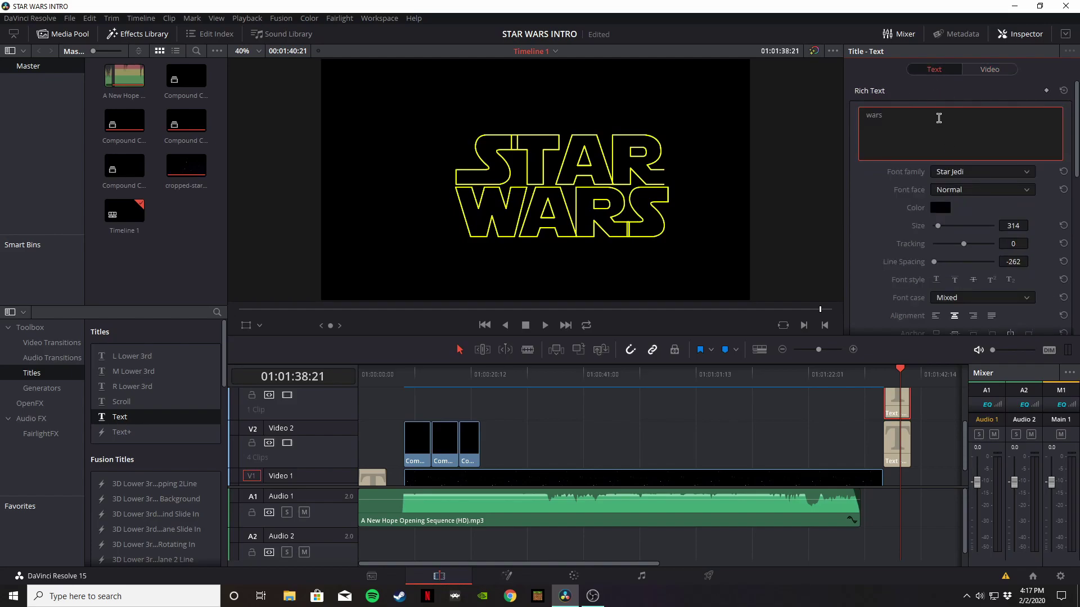
{"action": "left_click", "coordinate": [898, 444]}
{"action": "left_click", "coordinate": [909, 118]}
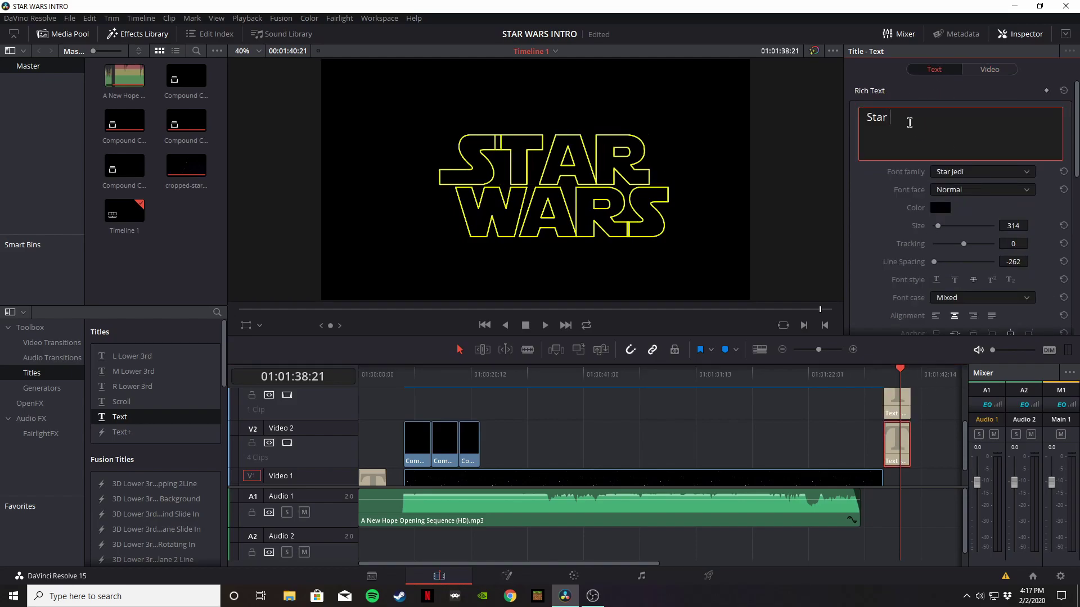
{"action": "left_click", "coordinate": [986, 70]}
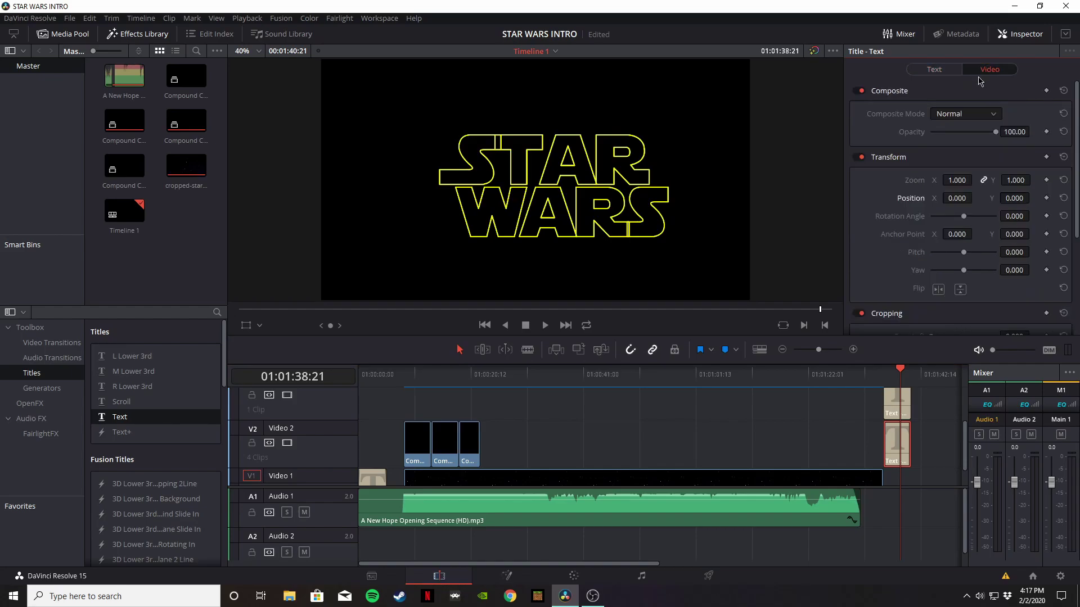
{"action": "left_click_drag", "start_coordinate": [961, 200], "coordinate": [976, 198]}
{"action": "scroll", "coordinate": [558, 233], "scroll_direction": "up", "scroll_amount": 4}
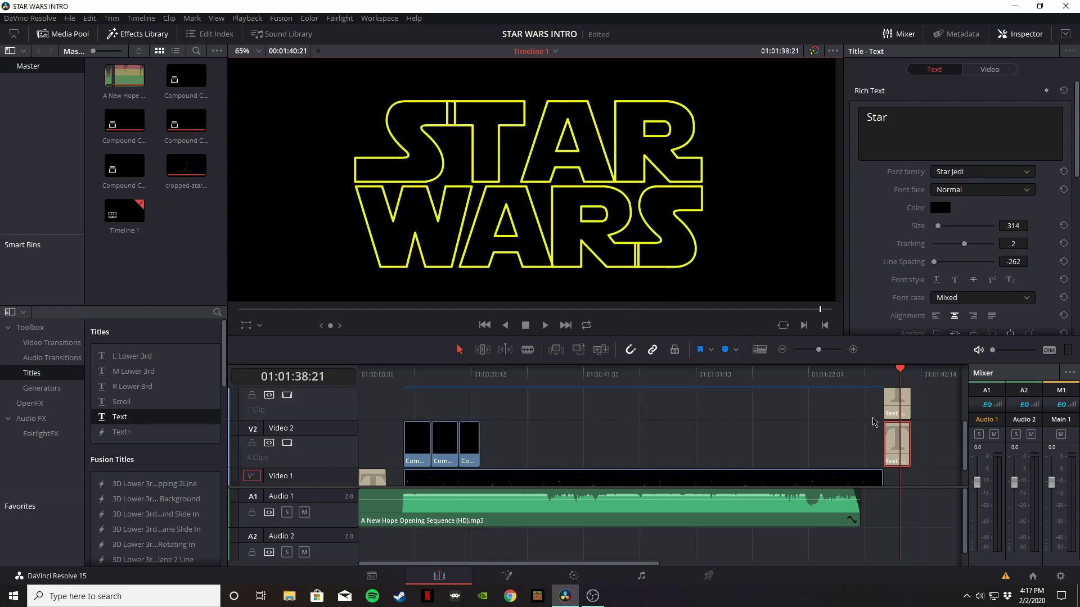
- Place a Solid Color generator on Video 3 above the Star title and set its zoom to 0.200
{"action": "scroll", "coordinate": [875, 422], "scroll_direction": "up", "scroll_amount": 3}
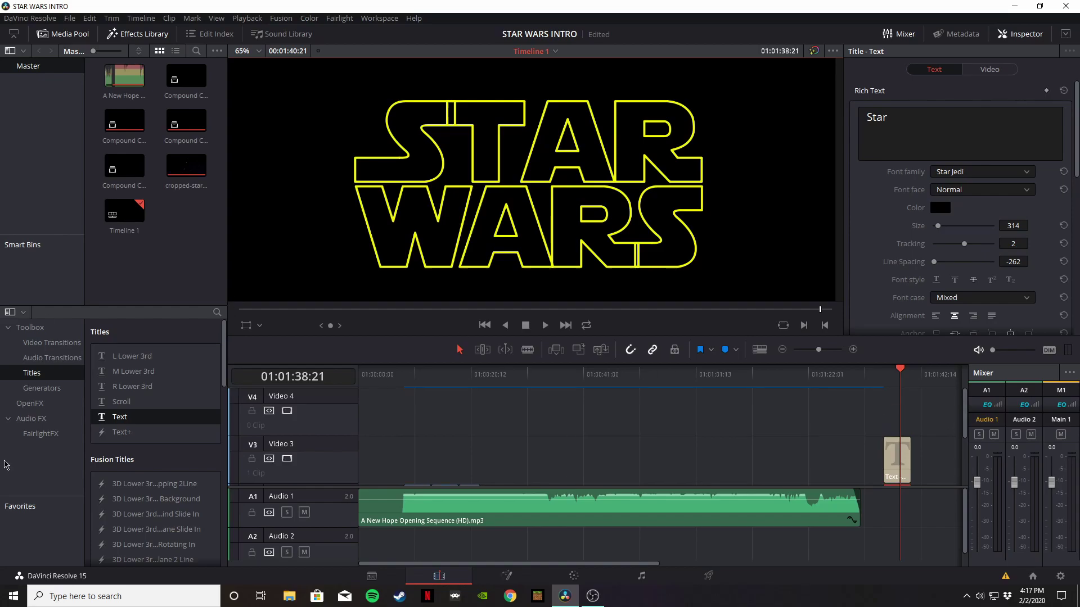
{"action": "left_click", "coordinate": [34, 388]}
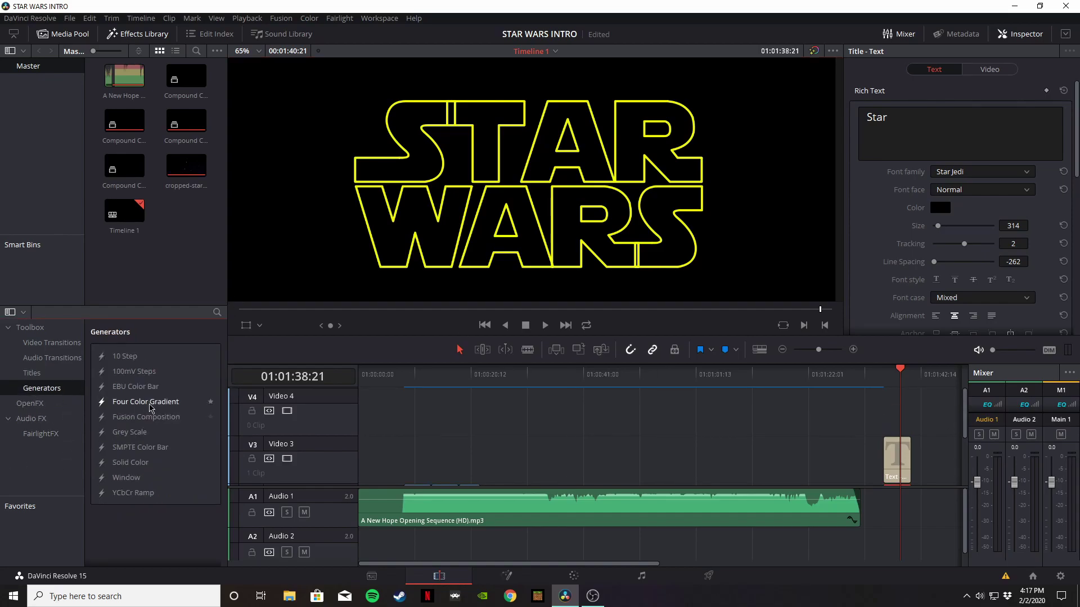
{"action": "left_click", "coordinate": [142, 469]}
{"action": "left_click_drag", "start_coordinate": [143, 463], "coordinate": [897, 458]}
{"action": "left_click", "coordinate": [884, 373]}
{"action": "left_click_drag", "start_coordinate": [958, 224], "coordinate": [748, 265]}
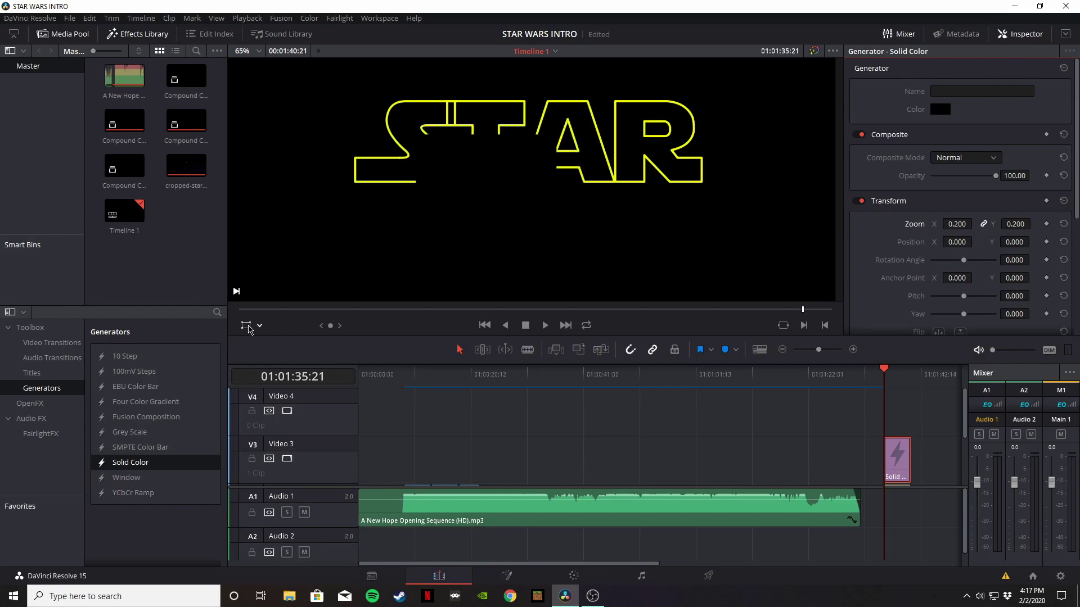
- Shrink the solid to a zoom of 0.072 and position it over the lines joining S and T, at about X -104.8, Y 169.1
{"action": "left_click", "coordinate": [247, 326]}
{"action": "left_click_drag", "start_coordinate": [447, 185], "coordinate": [439, 157]}
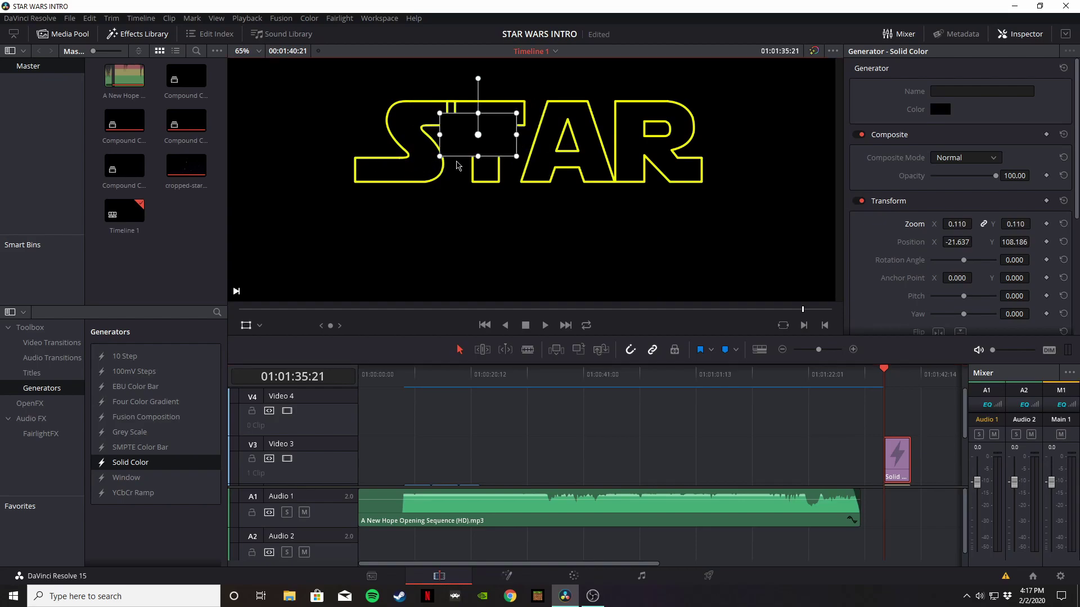
{"action": "scroll", "coordinate": [428, 135], "scroll_direction": "up", "scroll_amount": 3}
{"action": "scroll", "coordinate": [409, 124], "scroll_direction": "up", "scroll_amount": 3}
{"action": "left_click_drag", "start_coordinate": [535, 212], "coordinate": [508, 163]}
{"action": "scroll", "coordinate": [529, 162], "scroll_direction": "down", "scroll_amount": 1}
{"action": "scroll", "coordinate": [956, 225], "scroll_direction": "down", "scroll_amount": 5}
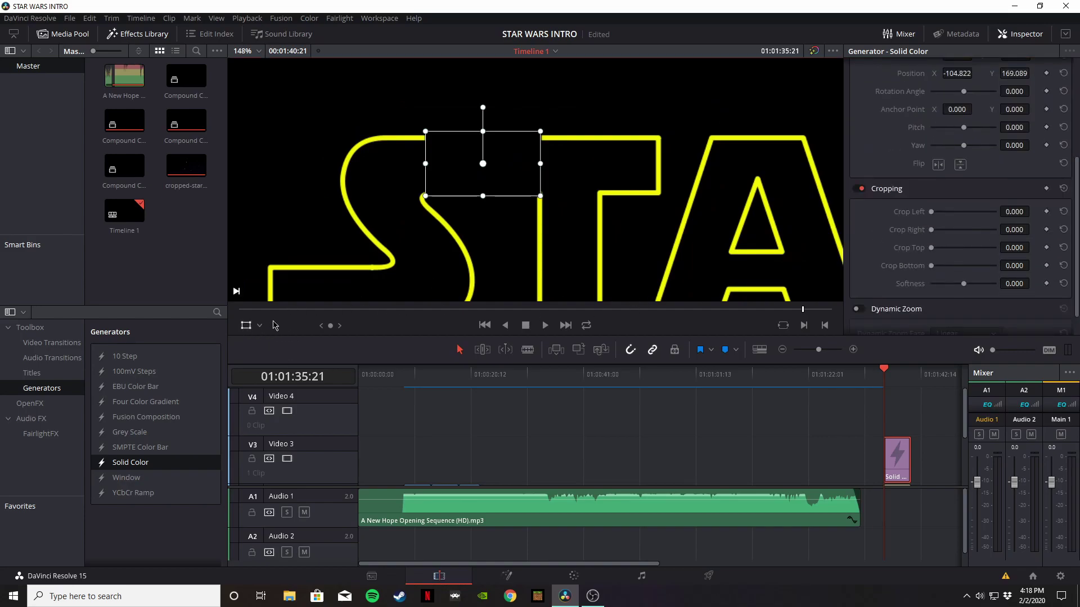
{"action": "left_click", "coordinate": [246, 325]}
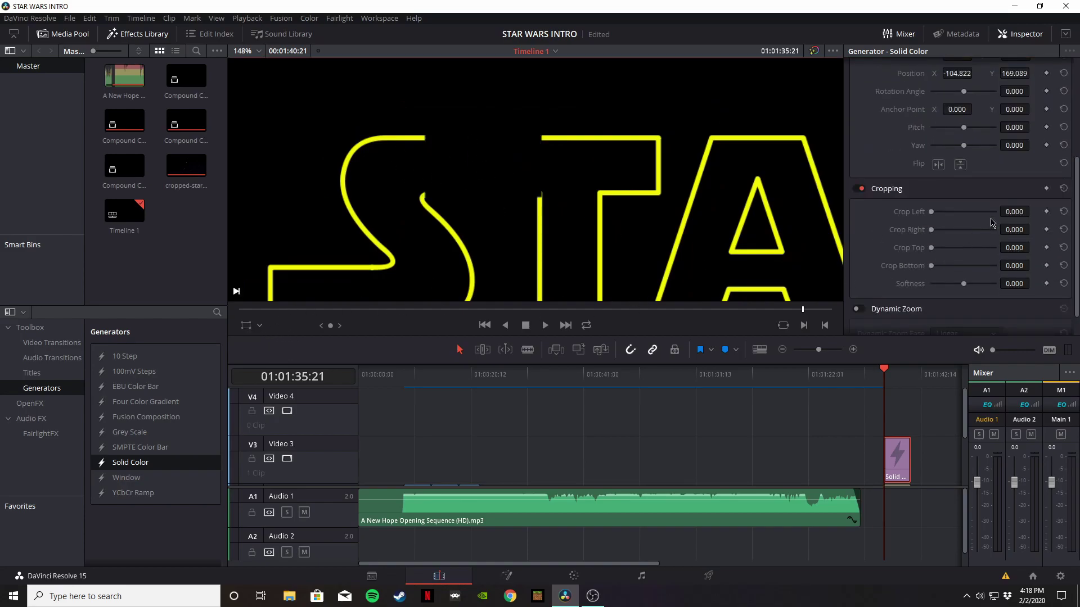
- Crop the solid by 144 at the top and 78 at the bottom to hide only the divider lines between S and T
{"action": "left_click_drag", "start_coordinate": [1016, 247], "coordinate": [1032, 264]}
{"action": "scroll", "coordinate": [609, 170], "scroll_direction": "down", "scroll_amount": 5}
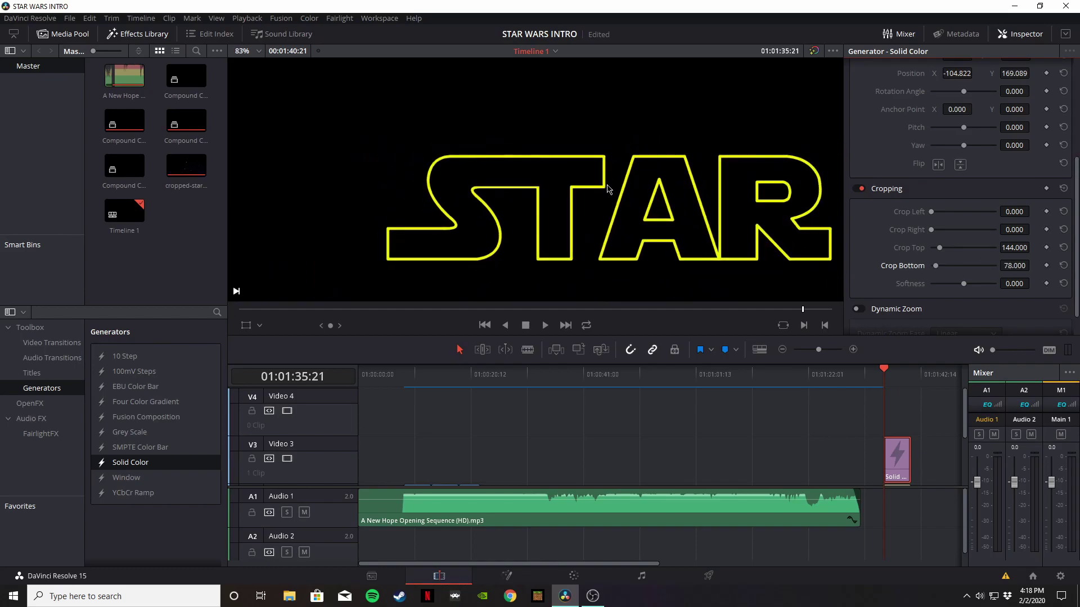
{"action": "left_click_drag", "start_coordinate": [634, 194], "coordinate": [562, 176]}
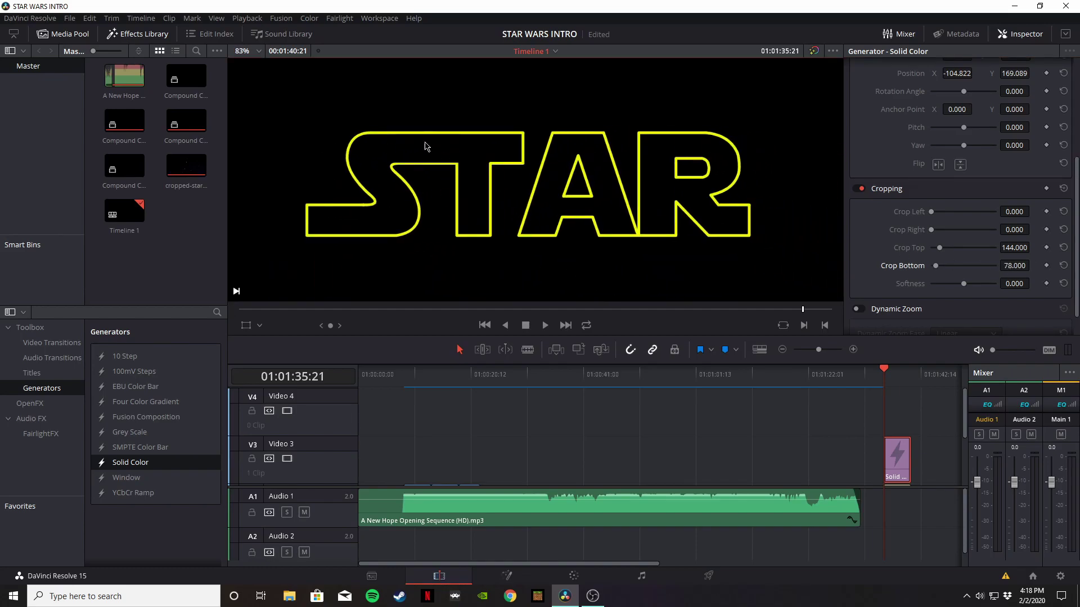
- Combine the Star title and the solid into a new compound clip and remove it from the timeline
{"action": "scroll", "coordinate": [919, 436], "scroll_direction": "down", "scroll_amount": 2}
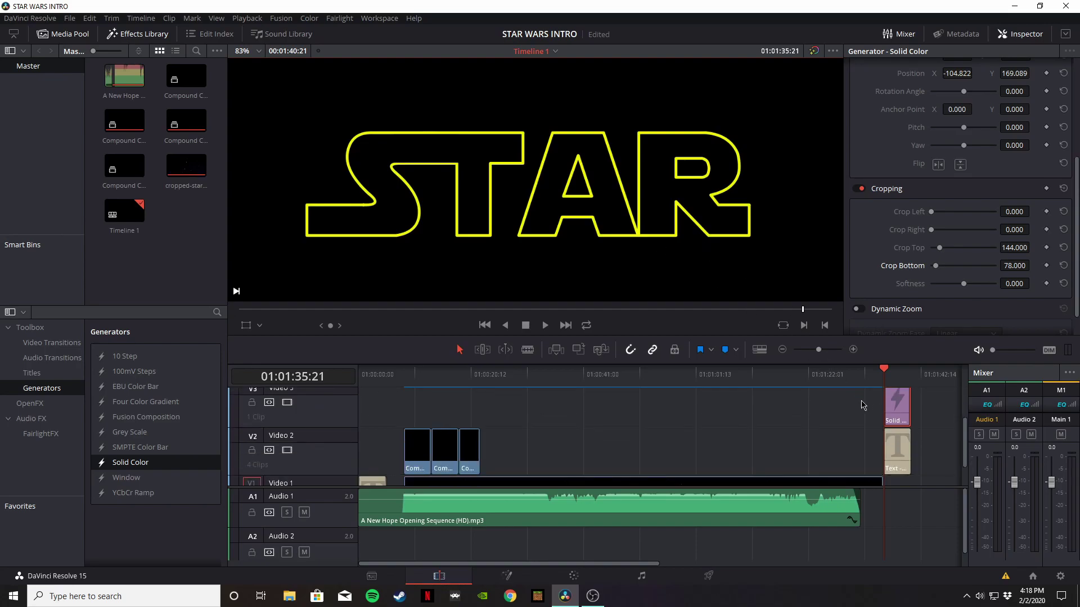
{"action": "scroll", "coordinate": [934, 436], "scroll_direction": "up", "scroll_amount": 2}
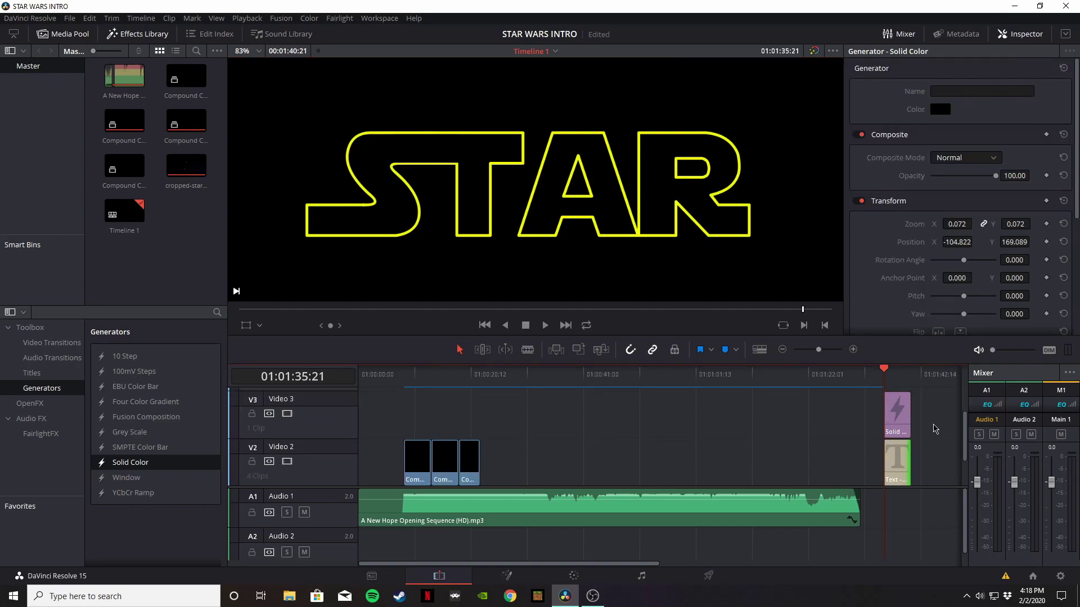
{"action": "scroll", "coordinate": [934, 429], "scroll_direction": "down", "scroll_amount": 2}
{"action": "left_click", "coordinate": [897, 453]}
{"action": "right_click", "coordinate": [897, 417]}
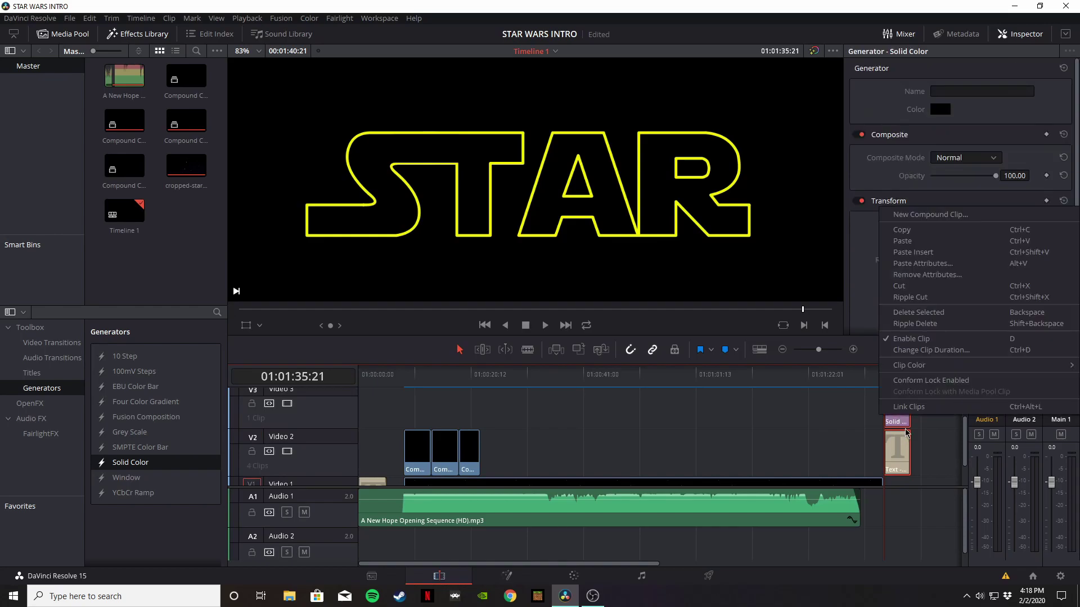
{"action": "left_click", "coordinate": [922, 381]}
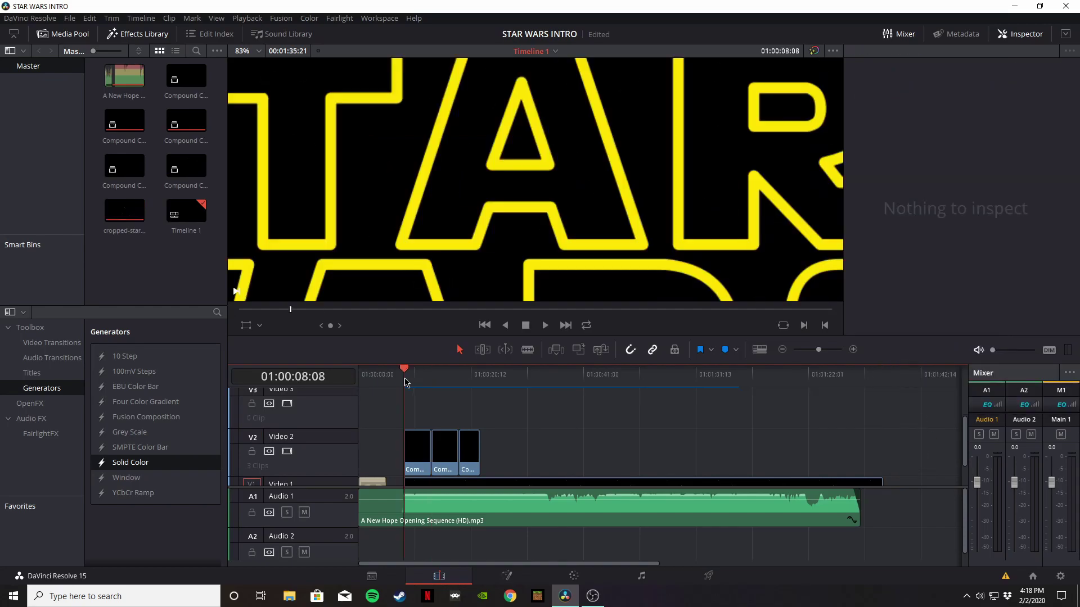
- Play the first logo compound clip on Video 2 to examine how the logo shrinks into the starfield
{"action": "left_click", "coordinate": [442, 445]}
{"action": "key", "text": "space"}
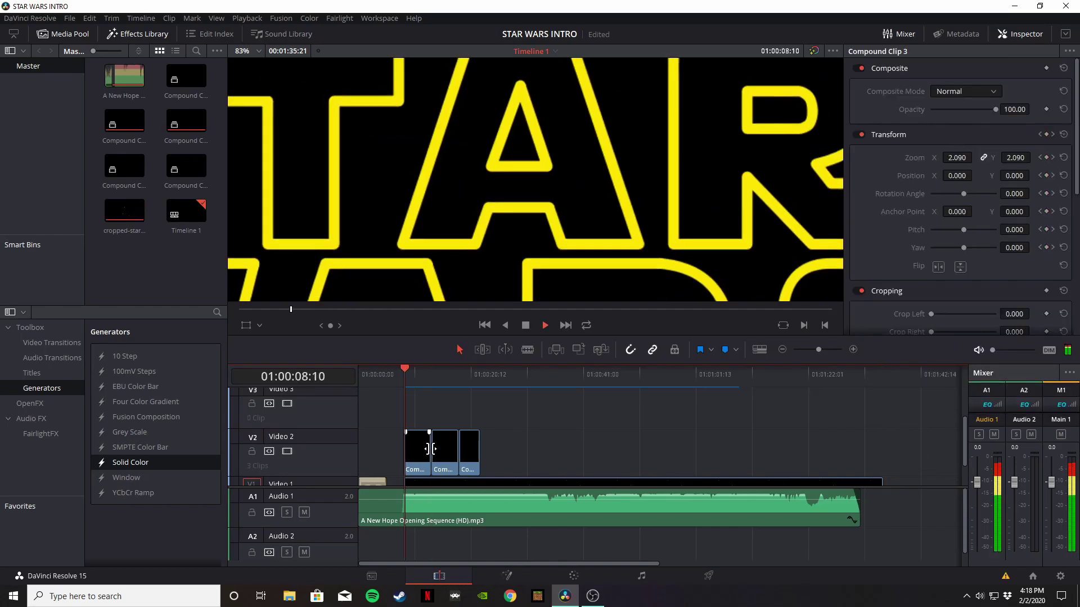
{"action": "scroll", "coordinate": [578, 190], "scroll_direction": "down", "scroll_amount": 5}
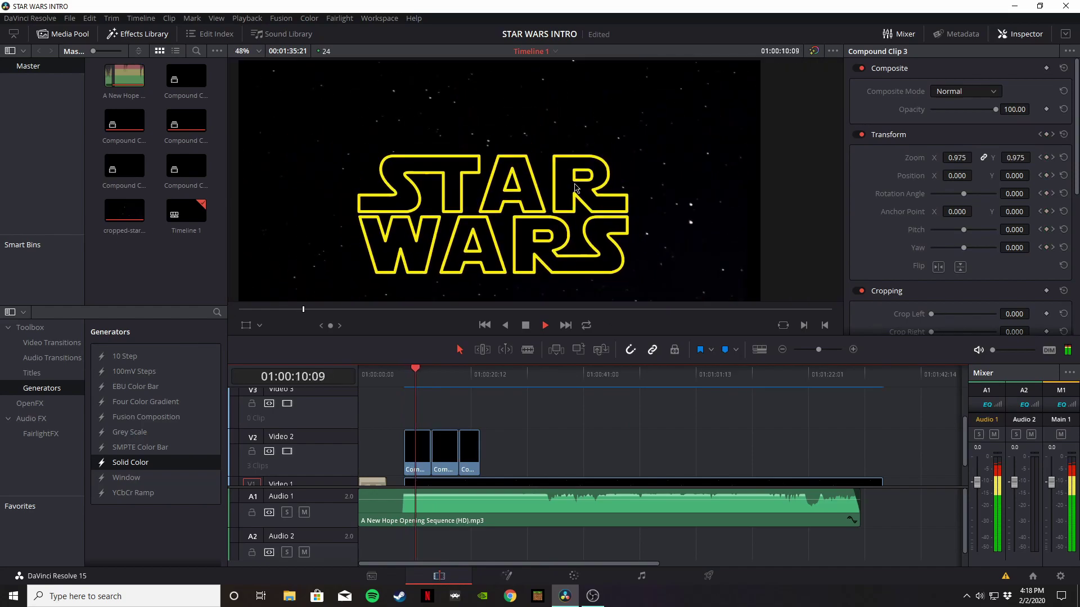
{"action": "key", "text": "space"}
{"action": "scroll", "coordinate": [550, 193], "scroll_direction": "down", "scroll_amount": 2}
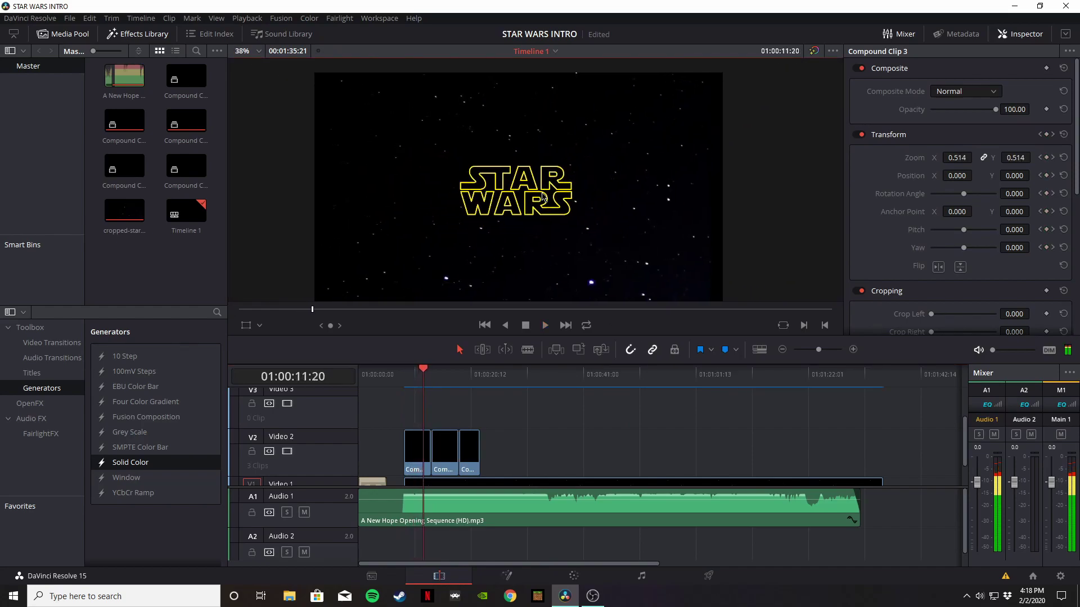
{"action": "key", "text": "space"}
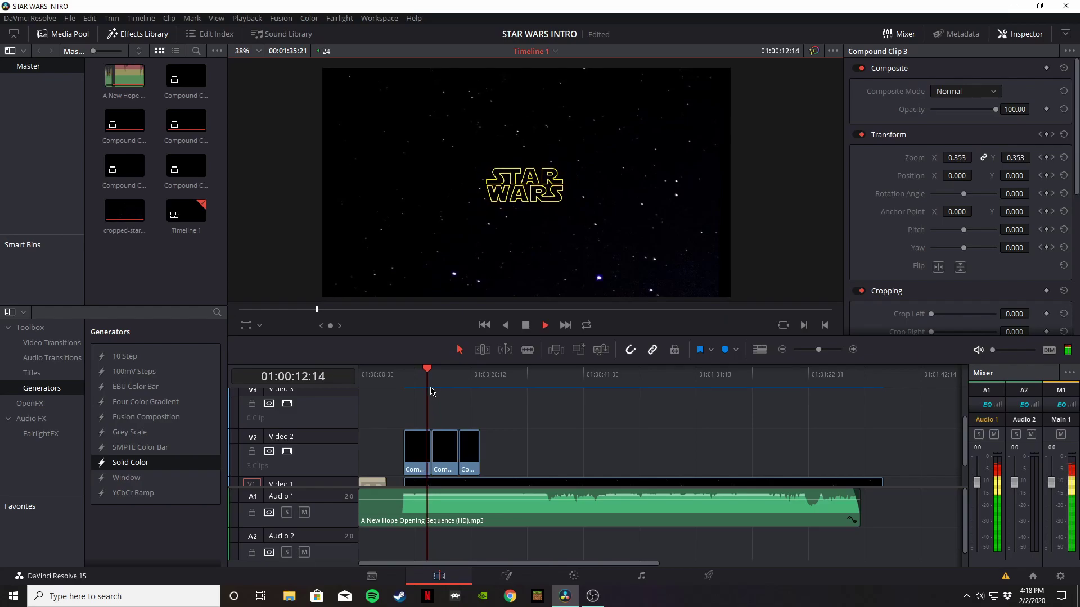
{"action": "left_click_drag", "start_coordinate": [430, 386], "coordinate": [415, 387]}
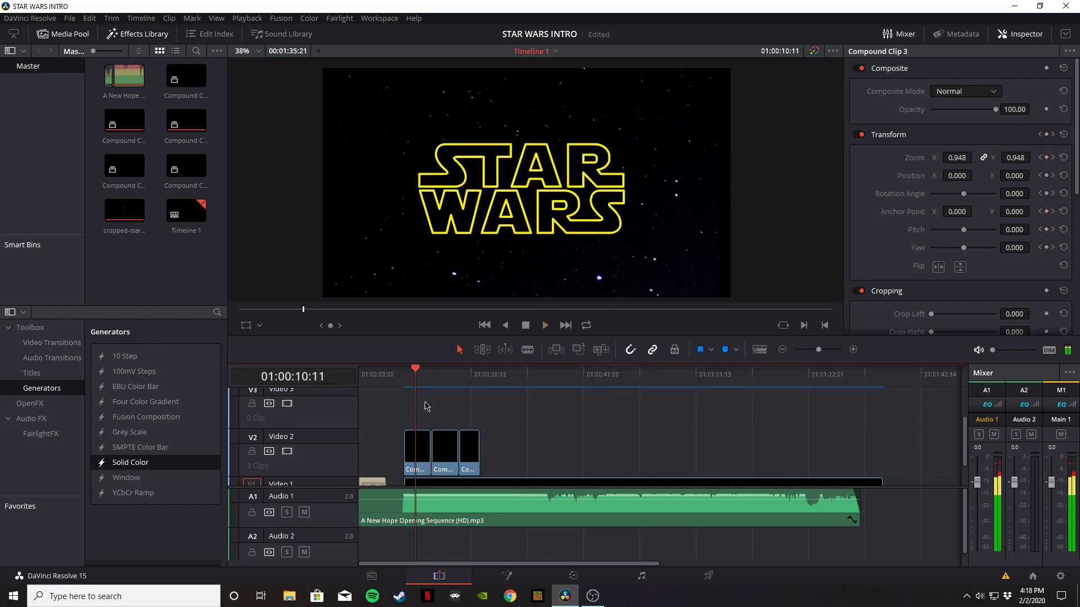
- Step through the Transform keyframes of the first logo compound clip to examine its zoom at each one
{"action": "left_click", "coordinate": [411, 456]}
{"action": "left_click", "coordinate": [411, 385]}
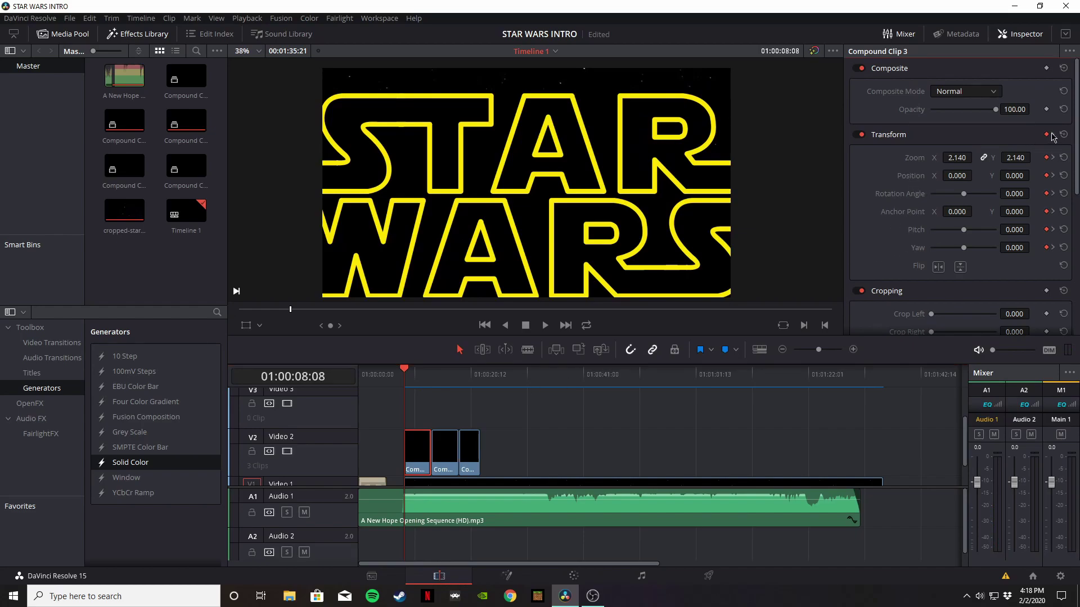
{"action": "key", "text": "space"}
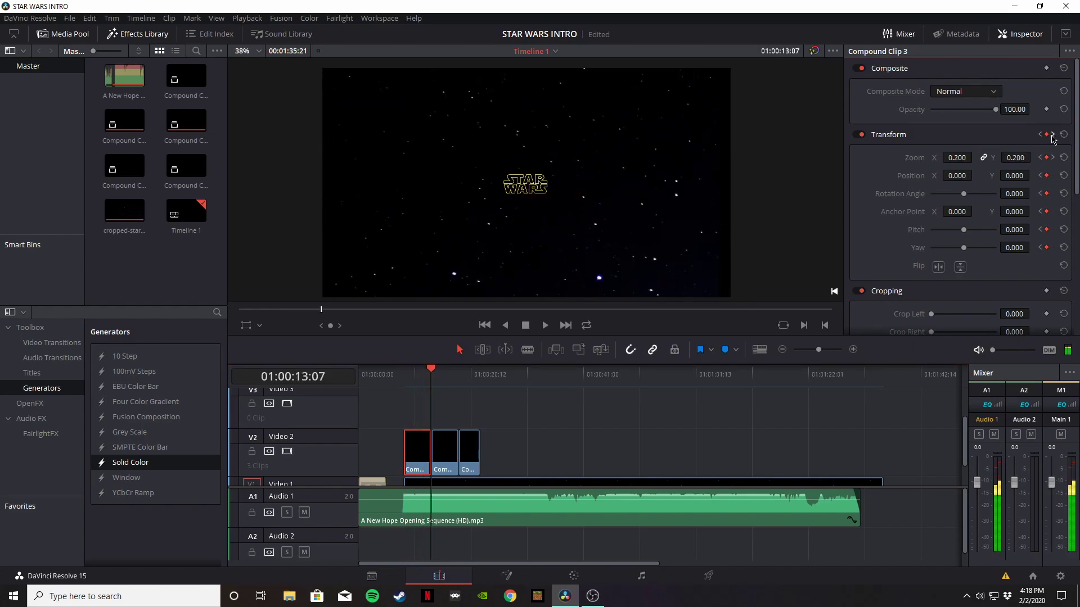
{"action": "left_click", "coordinate": [1040, 135]}
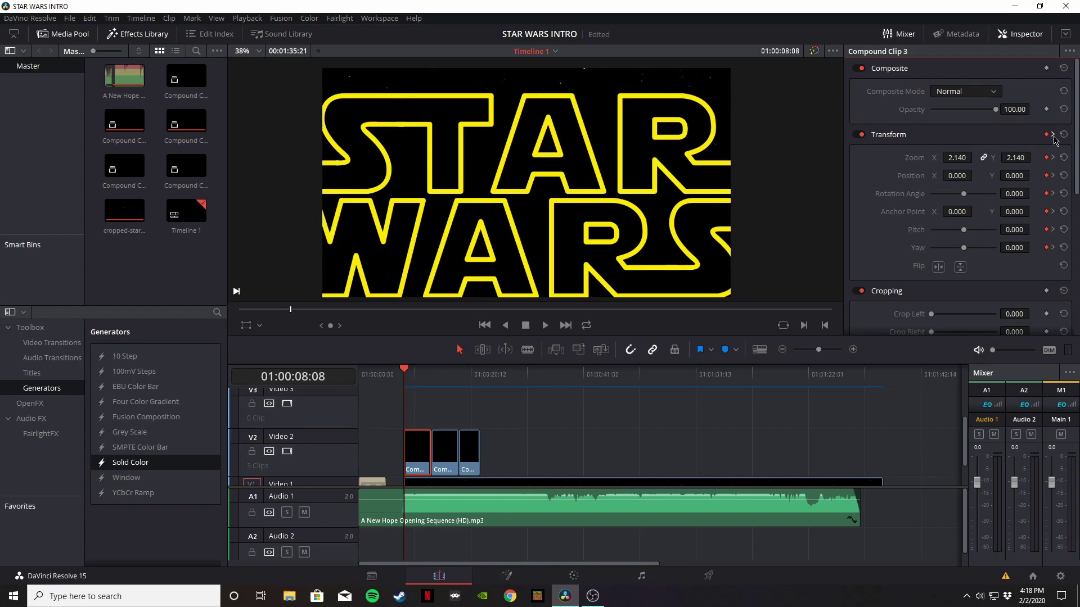
{"action": "left_click", "coordinate": [1052, 135]}
{"action": "left_click", "coordinate": [1052, 135]}
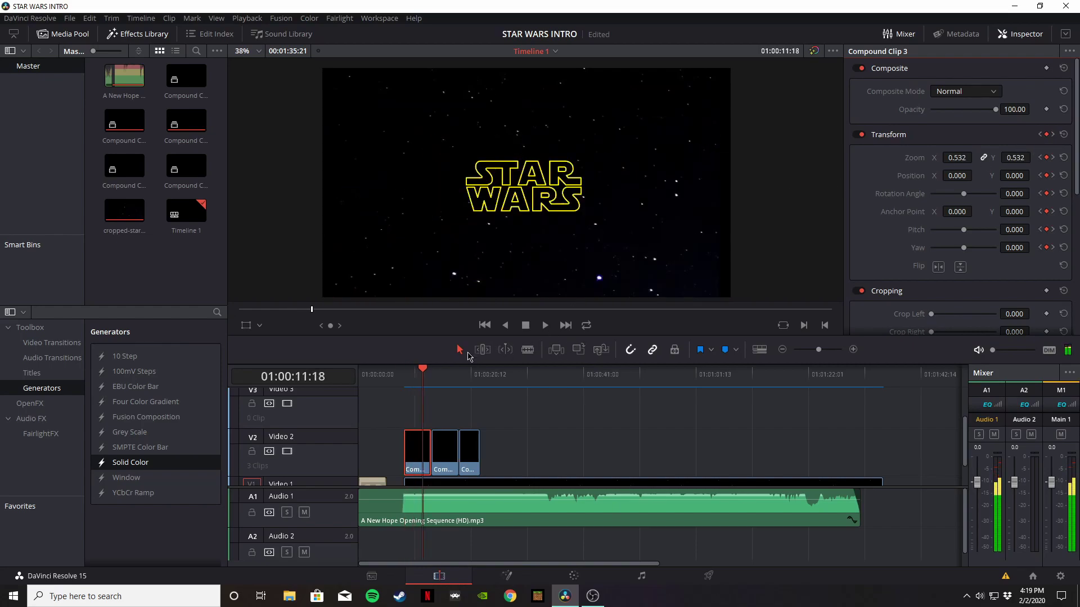
{"action": "scroll", "coordinate": [523, 262], "scroll_direction": "down", "scroll_amount": 1}
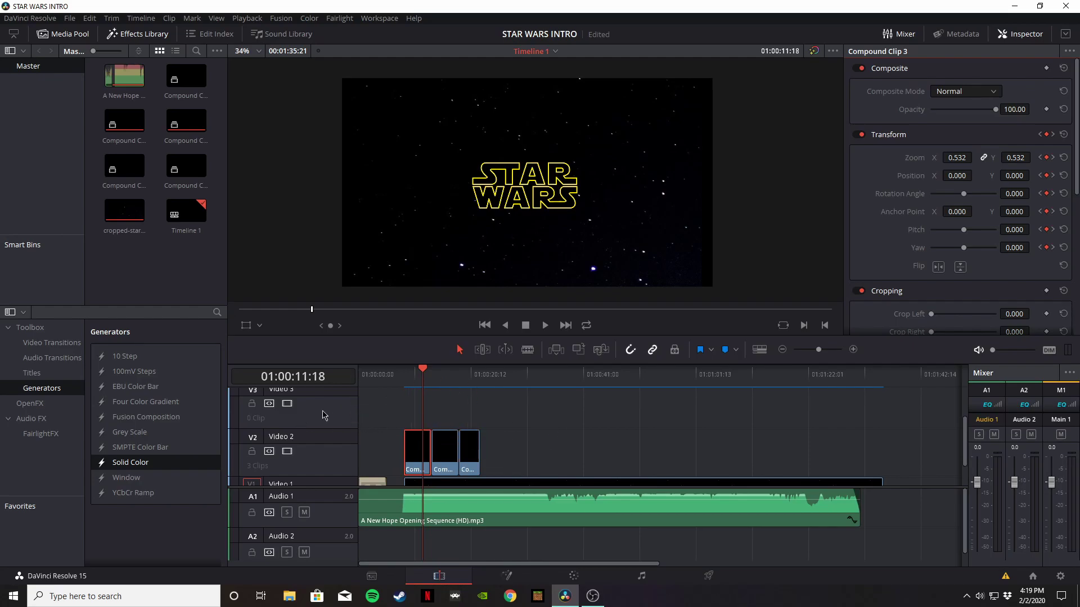
- Replay the logo animation from its start over the starfield and select the cropped-star-background image clip on Video 1
{"action": "left_click_drag", "start_coordinate": [416, 378], "coordinate": [494, 398]}
{"action": "scroll", "coordinate": [493, 399], "scroll_direction": "down", "scroll_amount": 3}
{"action": "left_click", "coordinate": [407, 377]}
{"action": "key", "text": "space"}
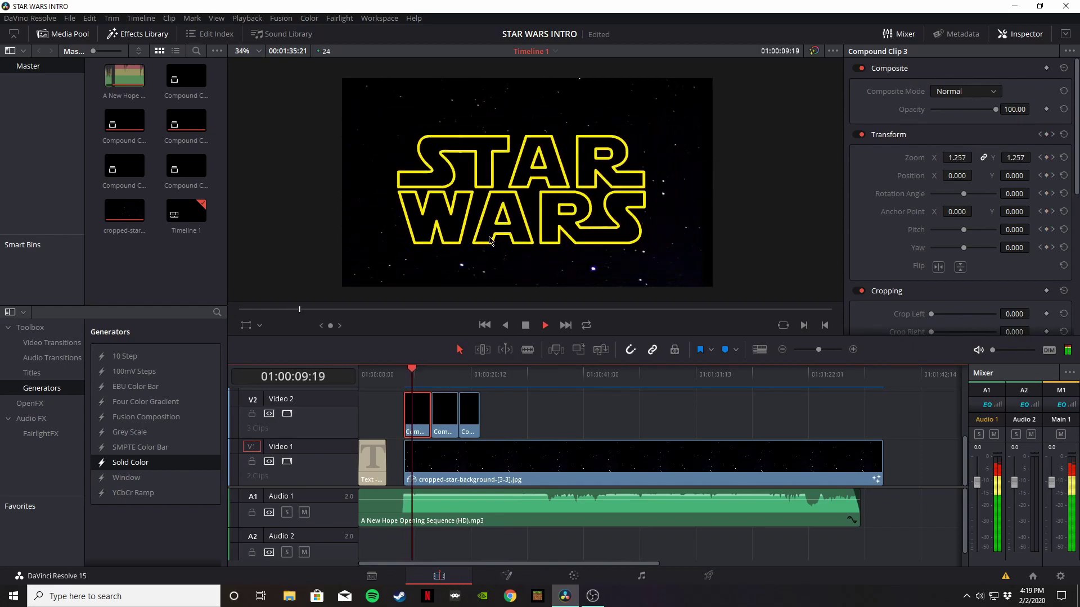
{"action": "key", "text": "space"}
{"action": "left_click", "coordinate": [526, 464]}
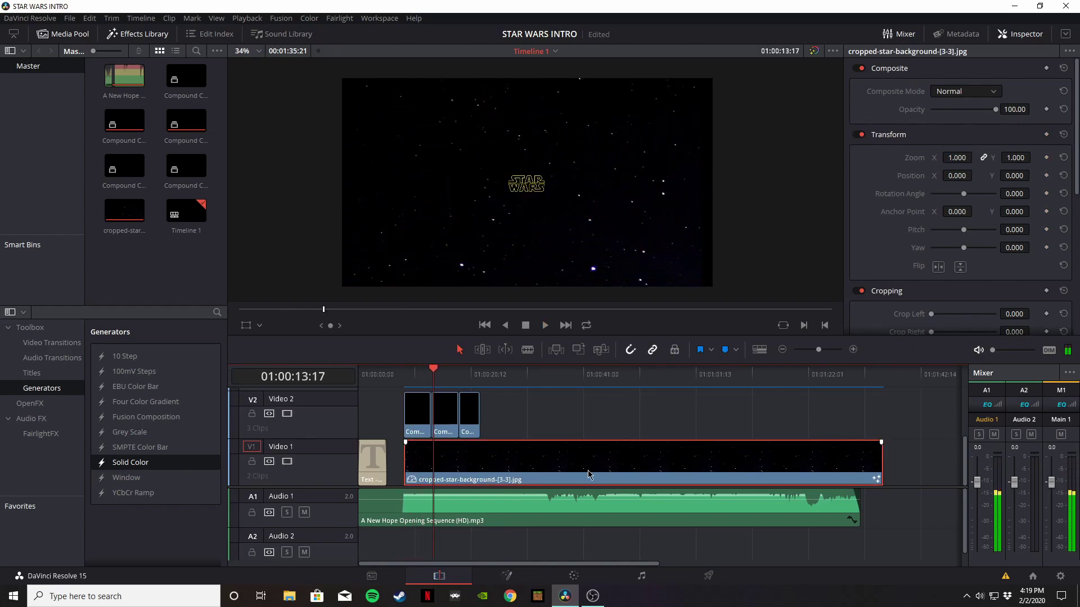
- Select the second logo compound clip on Video 2 and compare its Transform keyframes with the end of the first logo clip
{"action": "left_click", "coordinate": [444, 419]}
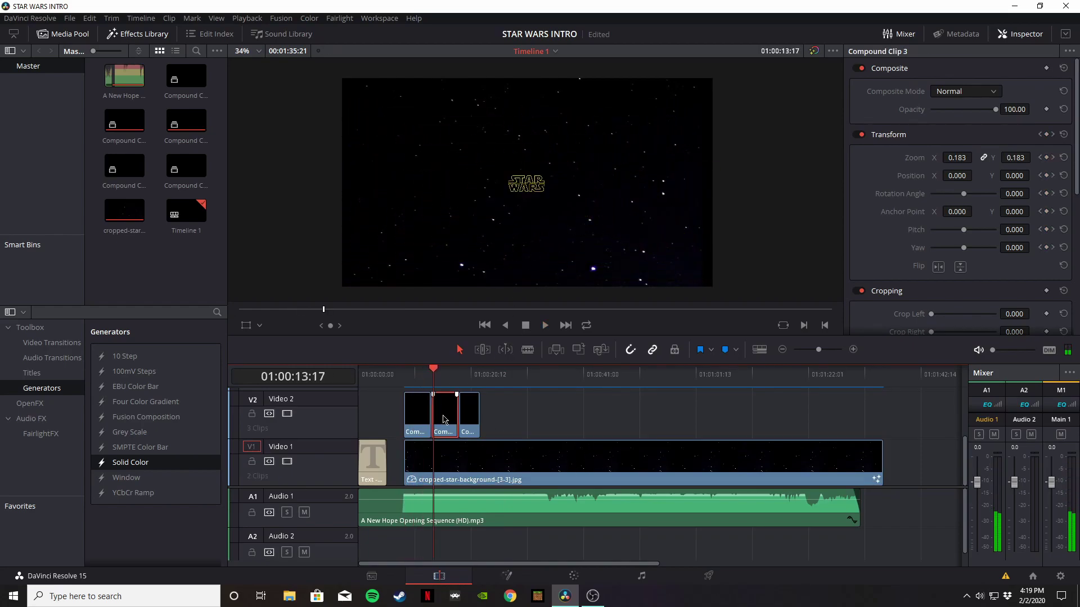
{"action": "left_click", "coordinate": [445, 380]}
{"action": "mouse_move", "coordinate": [446, 380]}
{"action": "left_mouse_down"}
{"action": "mouse_move", "coordinate": [434, 383]}
{"action": "mouse_move", "coordinate": [459, 383]}
{"action": "mouse_move", "coordinate": [443, 384]}
{"action": "left_mouse_up"}
{"action": "left_click", "coordinate": [426, 422]}
{"action": "left_click", "coordinate": [422, 397]}
{"action": "left_click", "coordinate": [435, 411]}
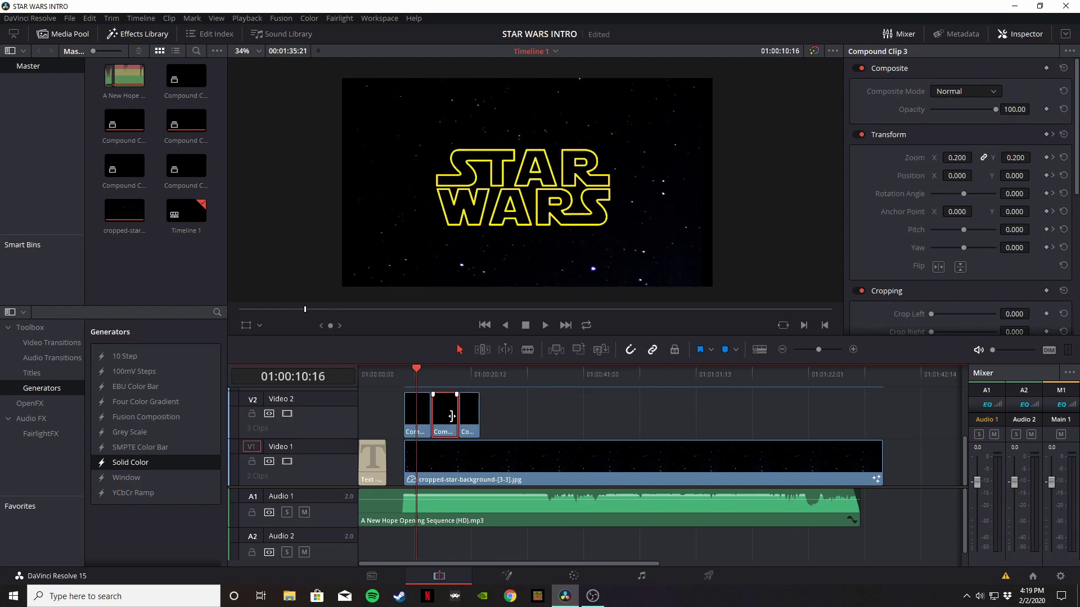
{"action": "left_click", "coordinate": [408, 414]}
{"action": "left_click", "coordinate": [442, 417]}
{"action": "left_click", "coordinate": [432, 385]}
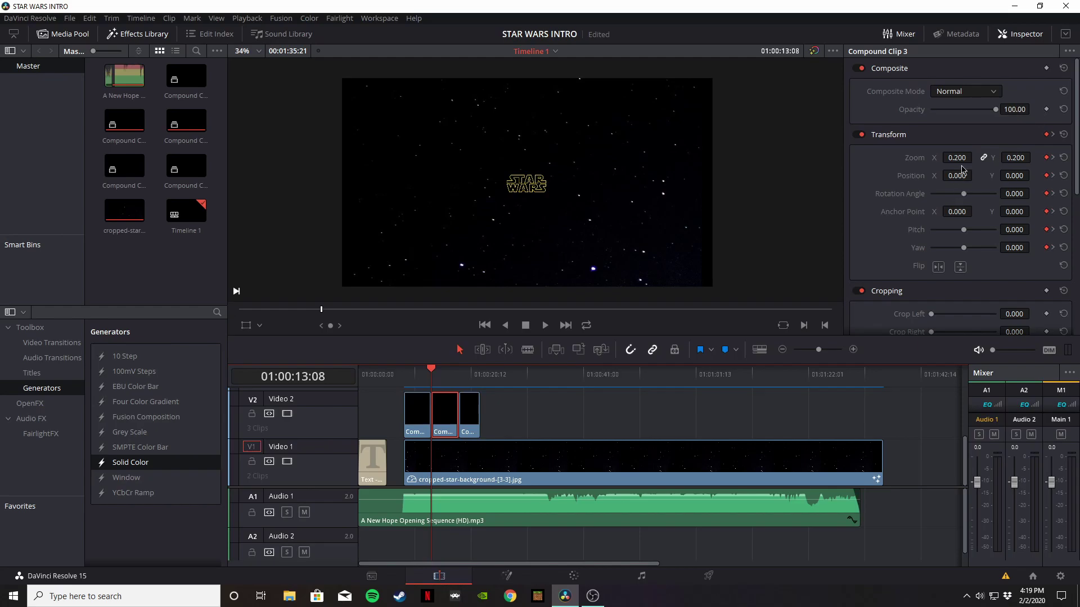
- Select the third logo compound clip on Video 2 and play the timeline on into the opening crawl
{"action": "left_click", "coordinate": [410, 423]}
{"action": "left_click", "coordinate": [451, 409]}
{"action": "left_click", "coordinate": [467, 417]}
{"action": "key", "text": "space"}
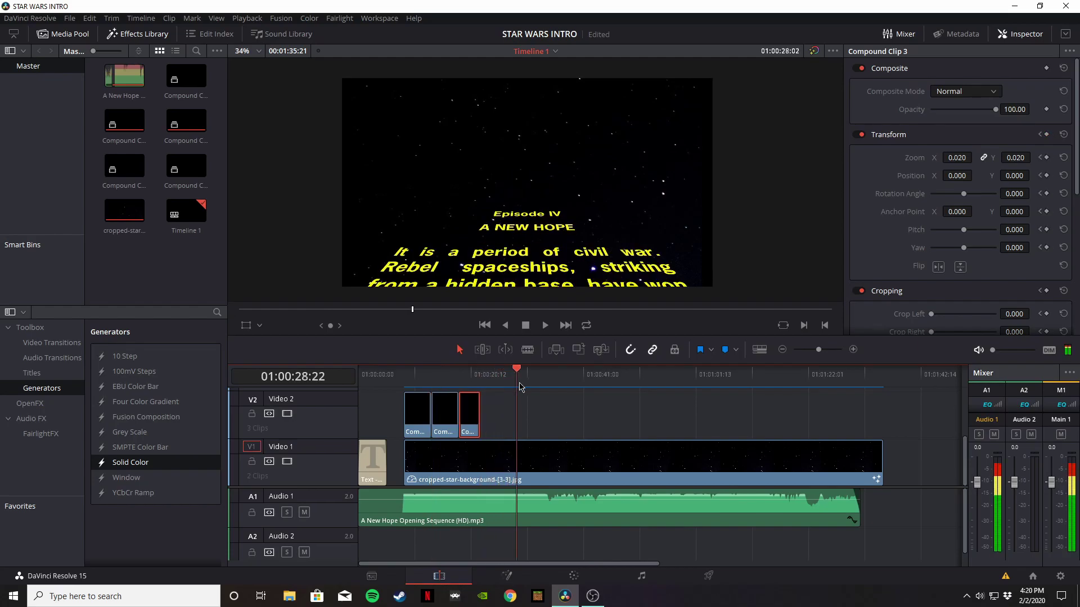
- Open the cropped-star-background clip on Video 1 in the Fusion page and move the playhead to frame 399, within the crawl
{"action": "left_click", "coordinate": [529, 374]}
{"action": "left_click", "coordinate": [497, 481]}
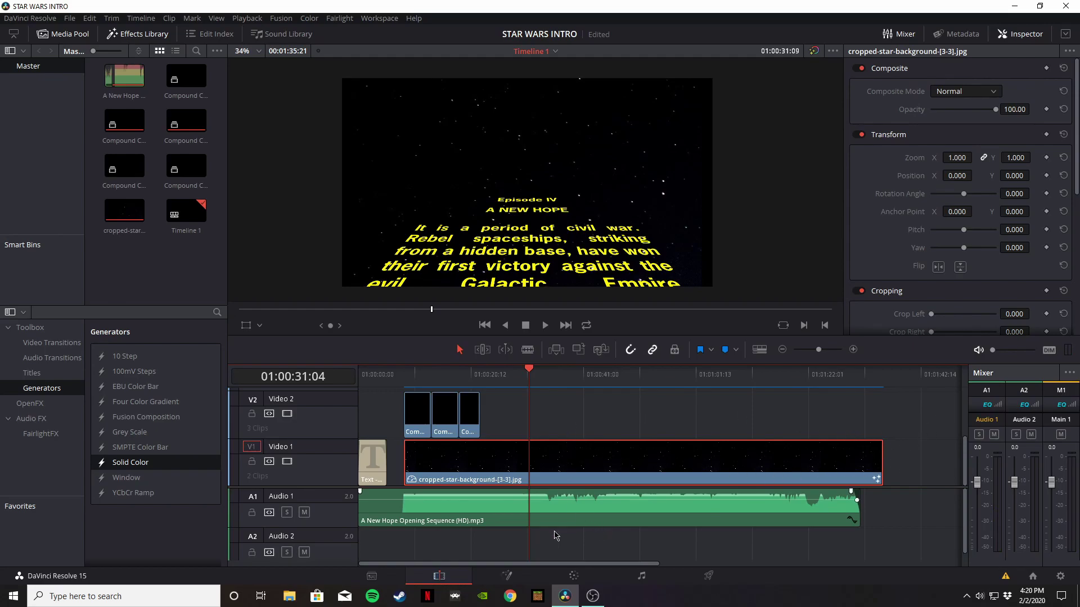
{"action": "left_click", "coordinate": [516, 583]}
{"action": "key", "text": "ctrl+f"}
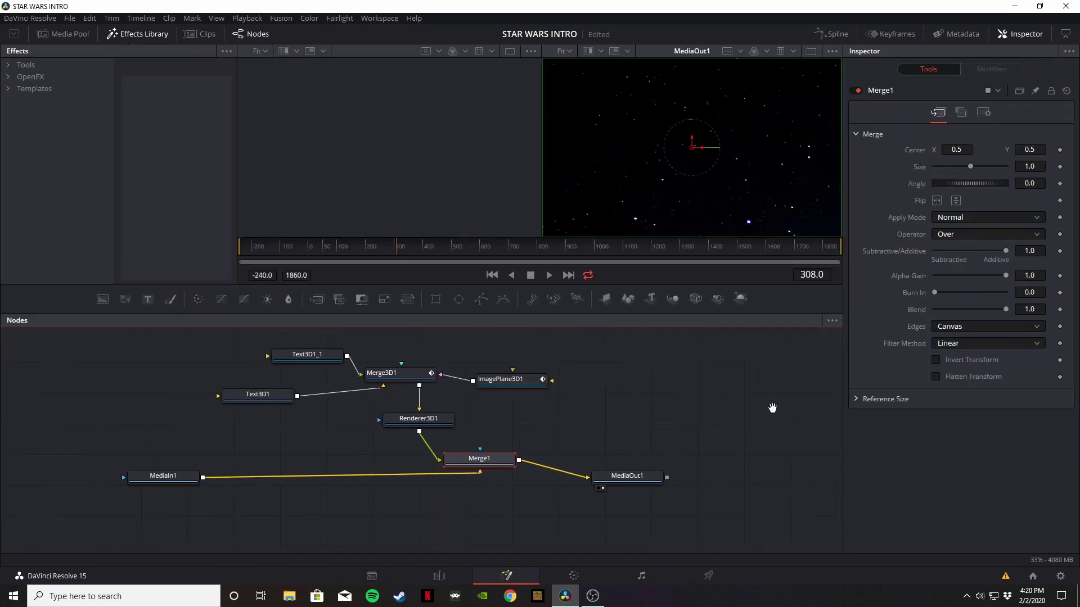
{"action": "left_click_drag", "start_coordinate": [363, 248], "coordinate": [423, 268]}
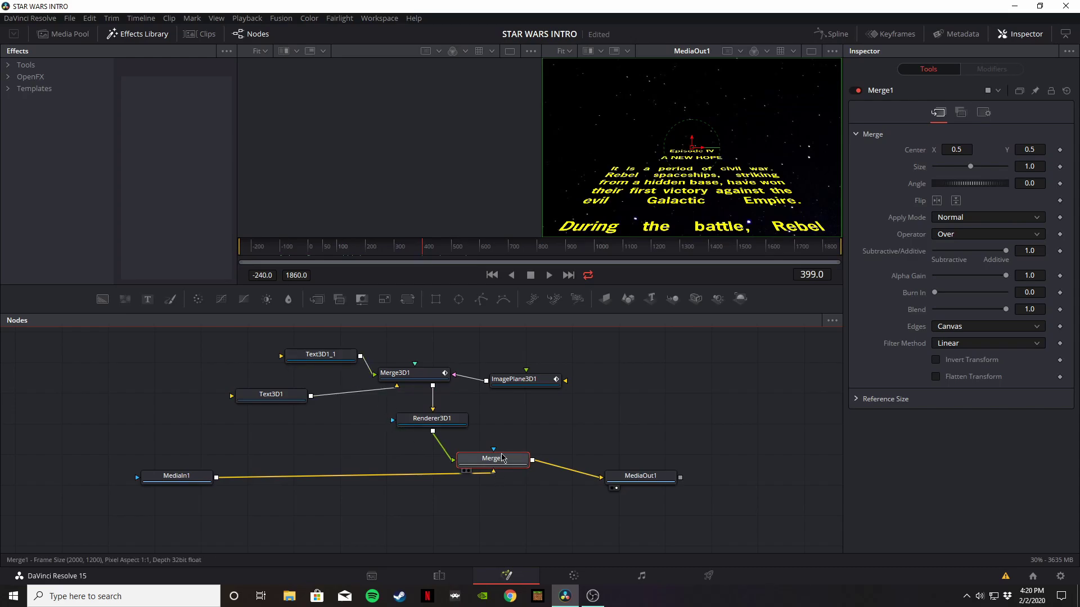
- Go through the Text3D1, Text3D1_1, Merge3D1, ImagePlane3D1 and Renderer3D1 nodes to examine their settings and colour-coded connections into Merge1
{"action": "left_click", "coordinate": [278, 396]}
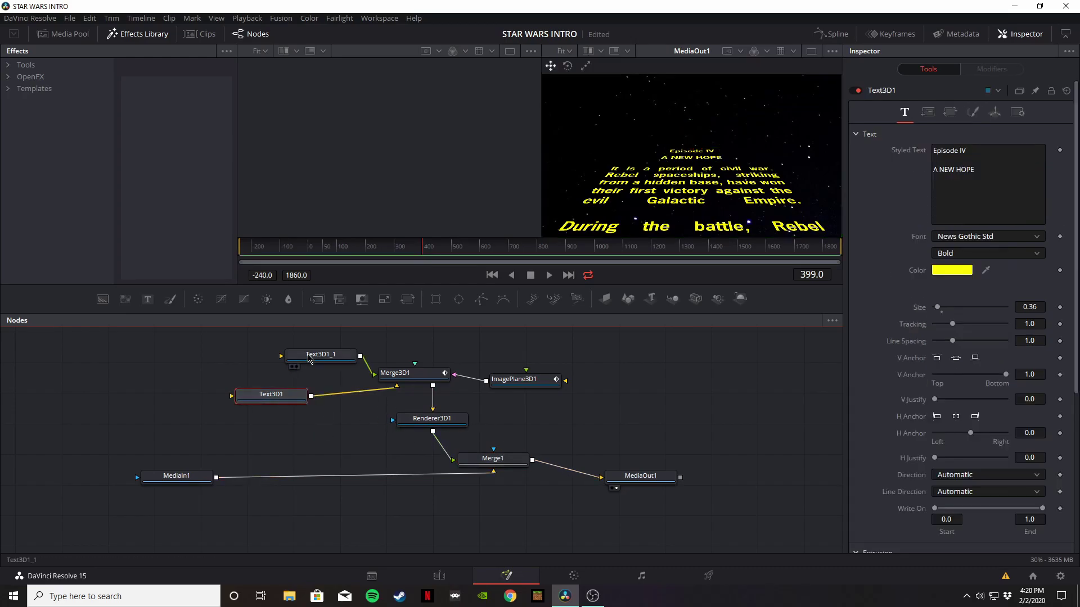
{"action": "left_click", "coordinate": [321, 354]}
{"action": "left_click", "coordinate": [397, 374]}
{"action": "left_click", "coordinate": [520, 384]}
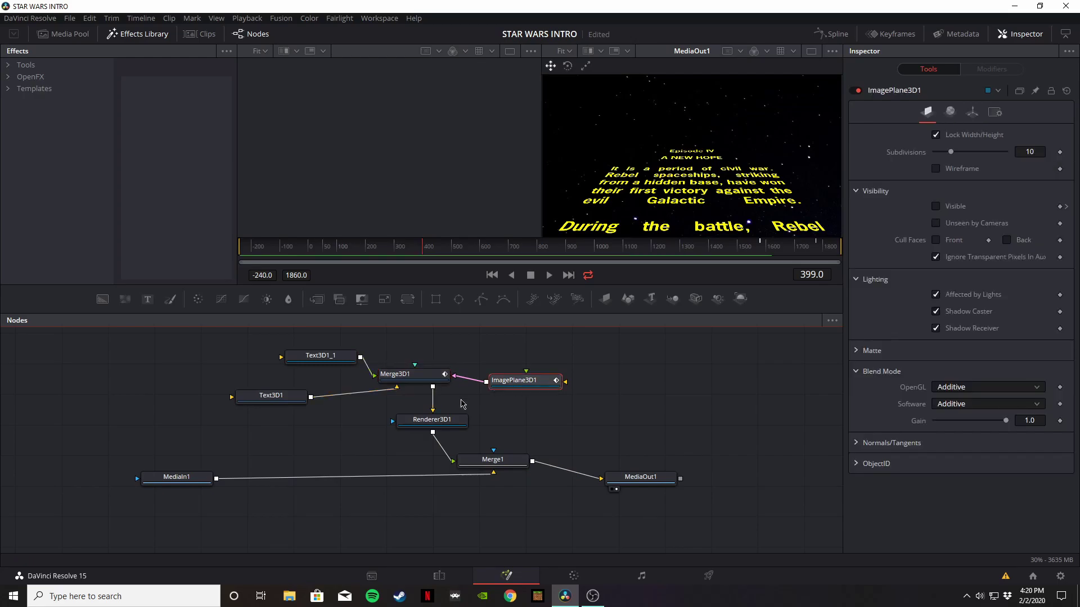
{"action": "left_click", "coordinate": [432, 420]}
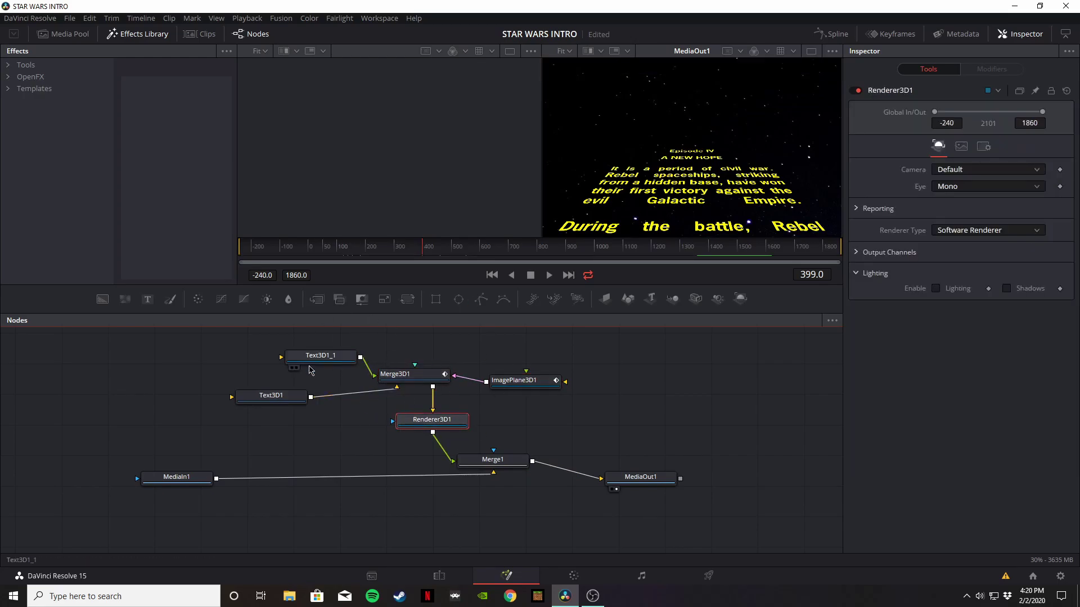
{"action": "left_click", "coordinate": [463, 475]}
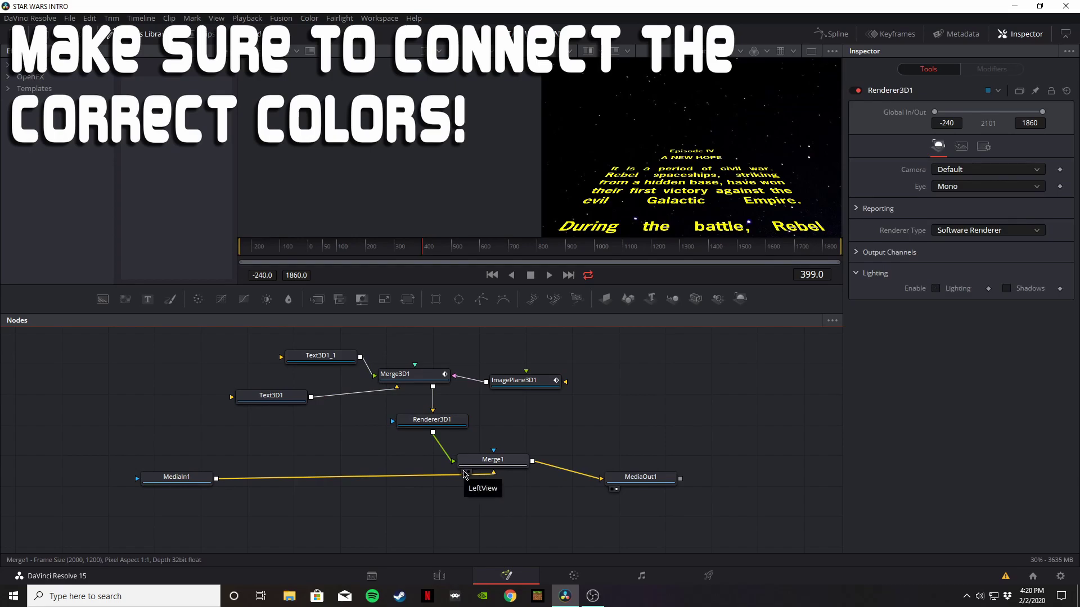
{"action": "left_click", "coordinate": [267, 400]}
{"action": "left_click", "coordinate": [382, 378]}
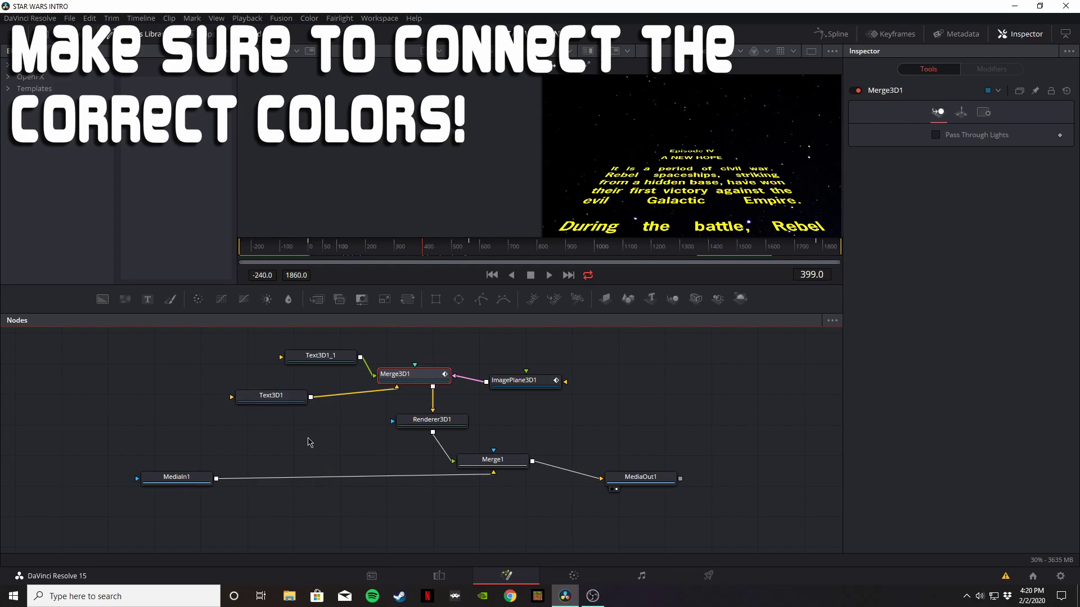
- Display Merge1 and then Renderer3D1 in the empty viewer beside MediaOut1, and enlarge the viewer area
{"action": "left_click", "coordinate": [465, 472]}
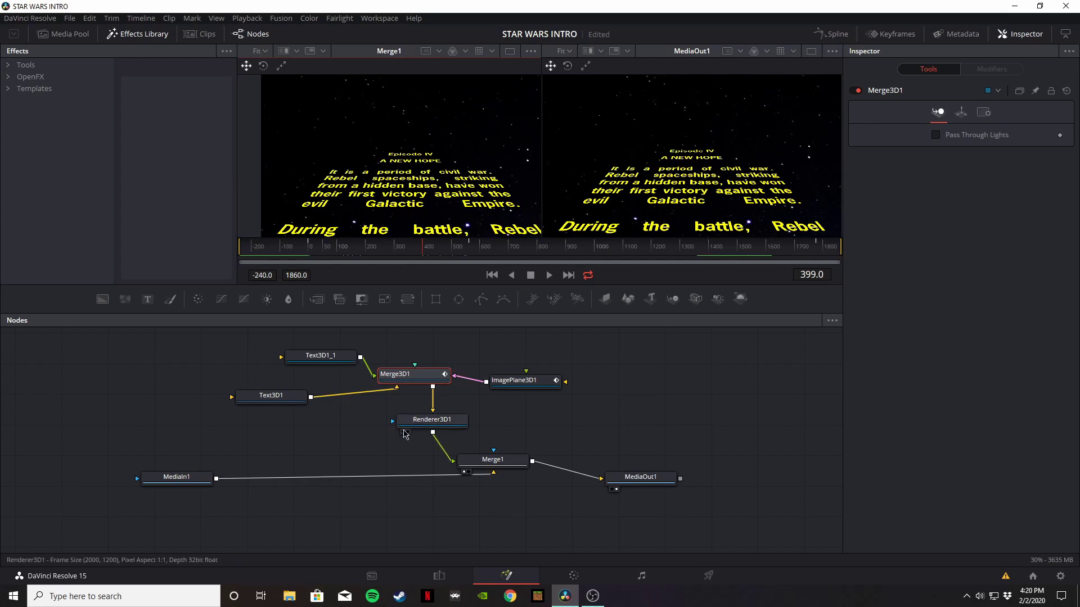
{"action": "left_click", "coordinate": [404, 432]}
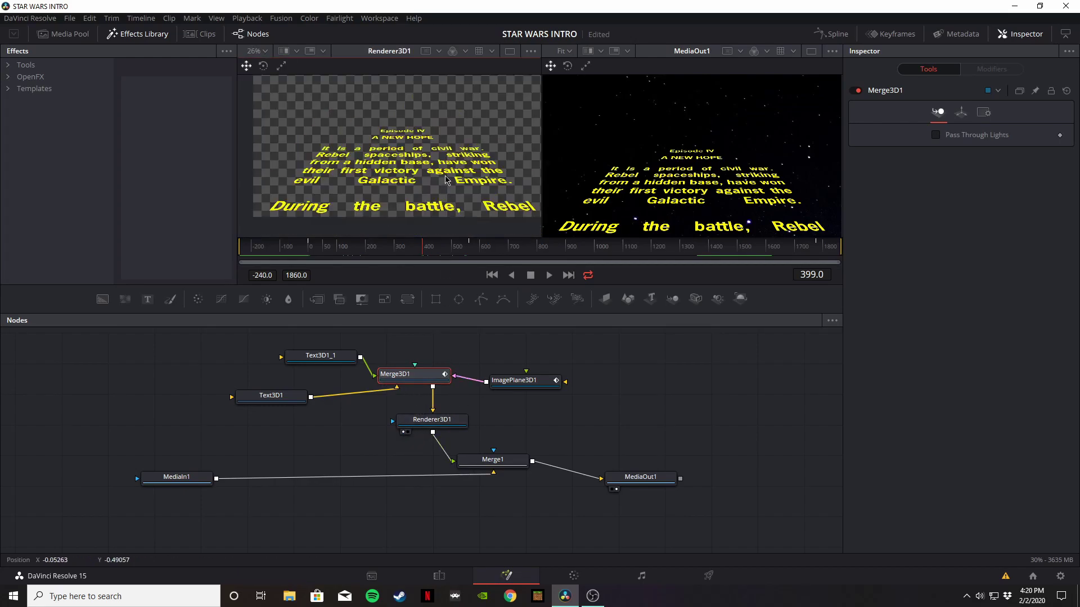
{"action": "left_click_drag", "start_coordinate": [570, 239], "coordinate": [570, 298]}
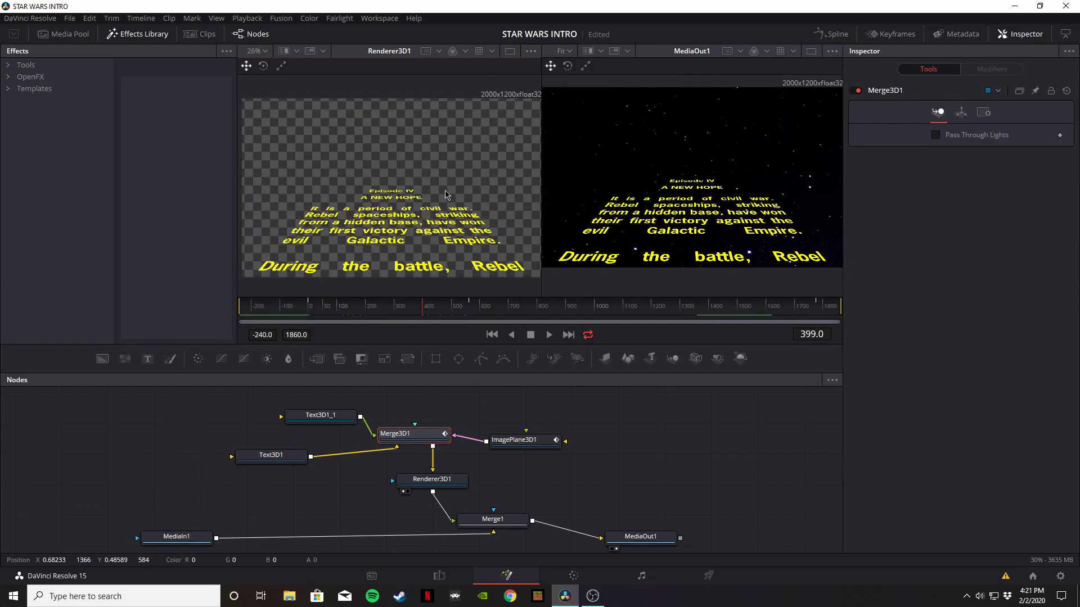
- Examine the text settings of the crawl body in the Text3D1_1 node, from its styled text to H Justify
{"action": "left_click", "coordinate": [328, 421]}
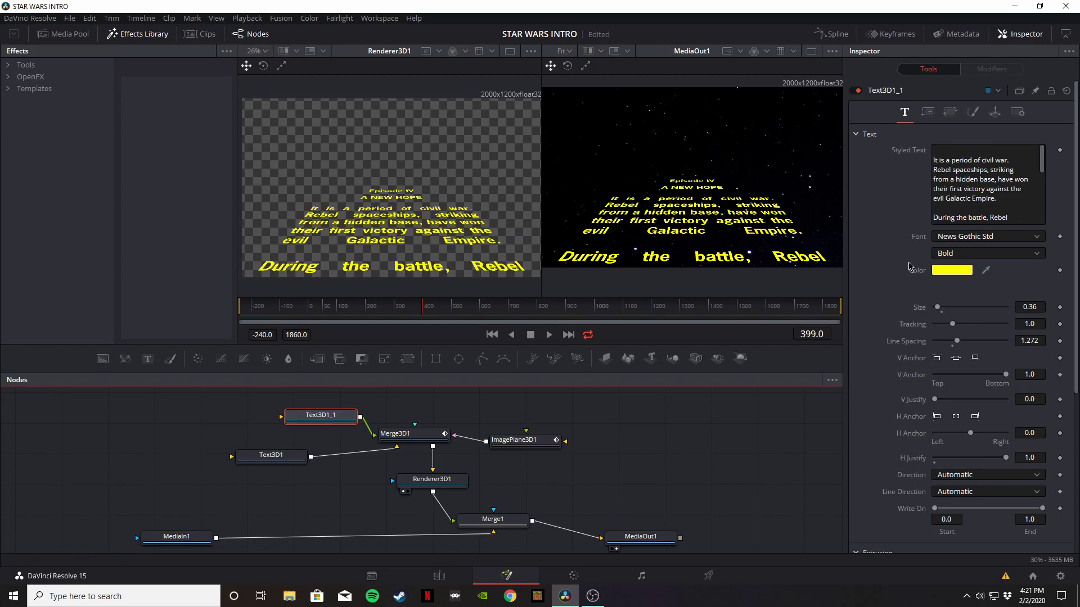
{"action": "scroll", "coordinate": [966, 202], "scroll_direction": "down", "scroll_amount": 3}
{"action": "scroll", "coordinate": [965, 203], "scroll_direction": "up", "scroll_amount": 3}
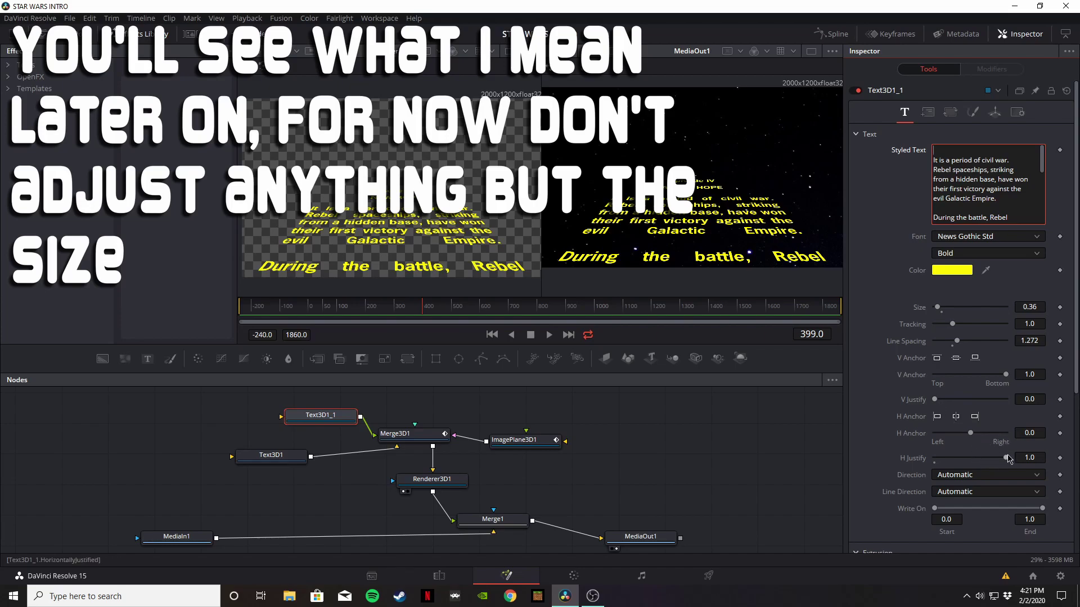
{"action": "left_click_drag", "start_coordinate": [1006, 461], "coordinate": [1052, 450]}
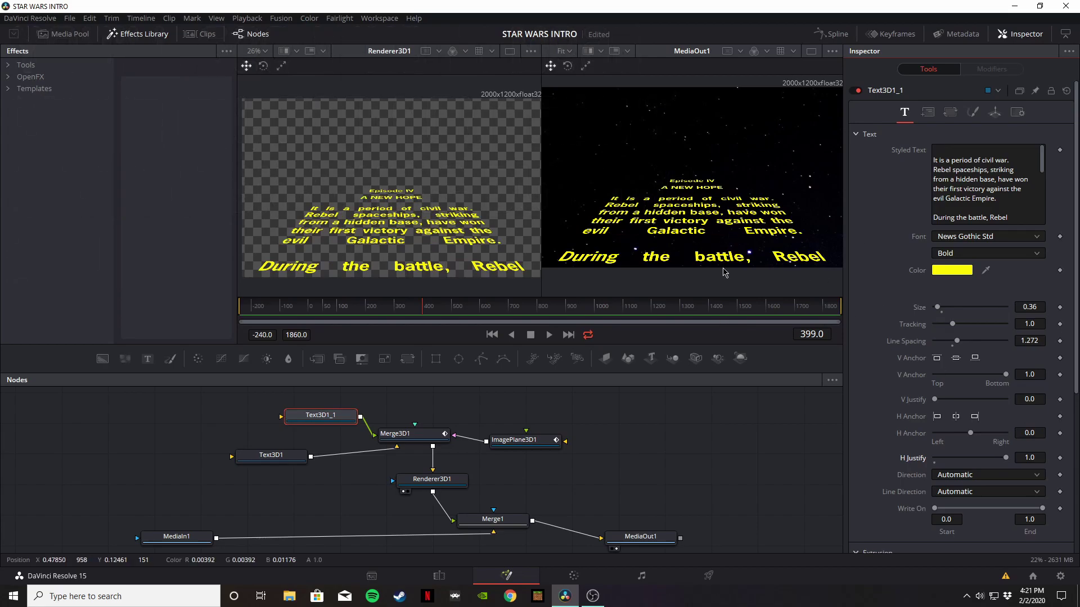
- Examine the styled text and formatting of the episode title in the Text3D1 node
{"action": "left_click", "coordinate": [285, 454]}
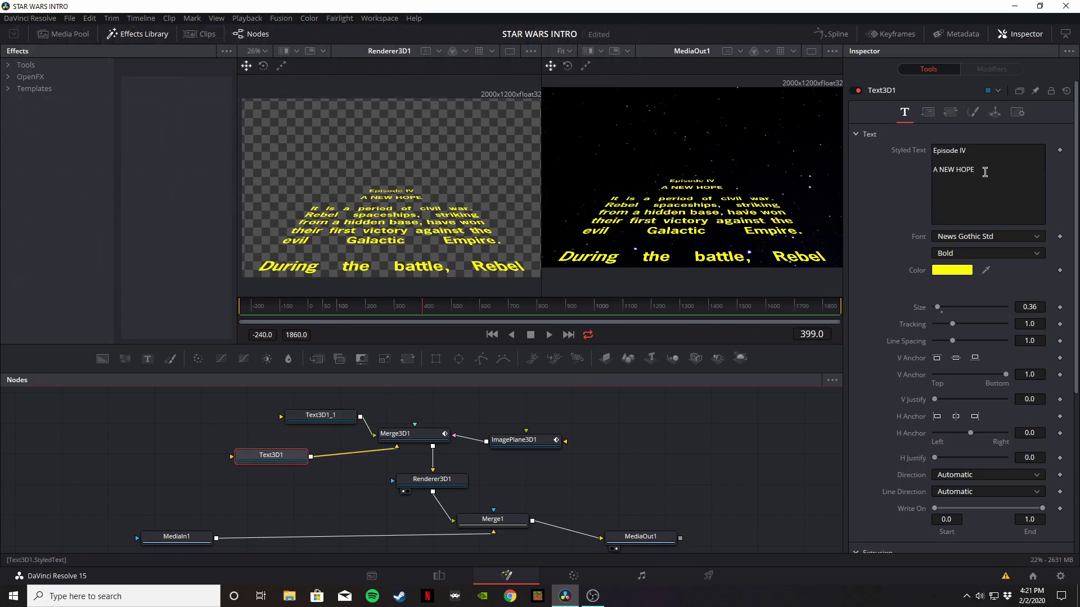
{"action": "left_click_drag", "start_coordinate": [985, 172], "coordinate": [945, 149]}
{"action": "left_click", "coordinate": [949, 188]}
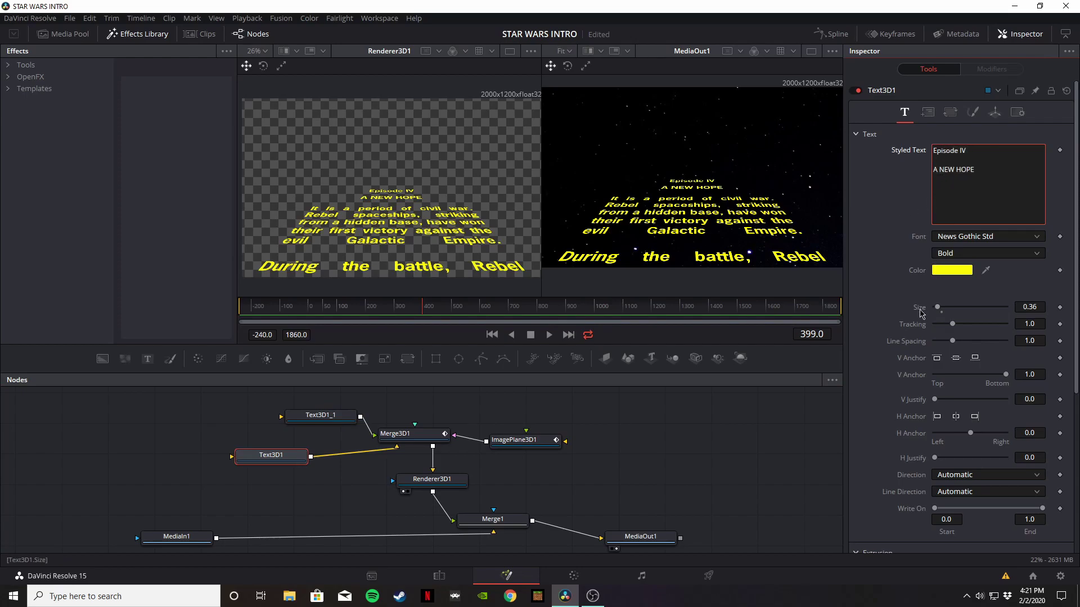
- Display Text3D1_1 in the Renderer3D1 viewer and examine the crawl body in the 3D perspective view
{"action": "left_click", "coordinate": [326, 418]}
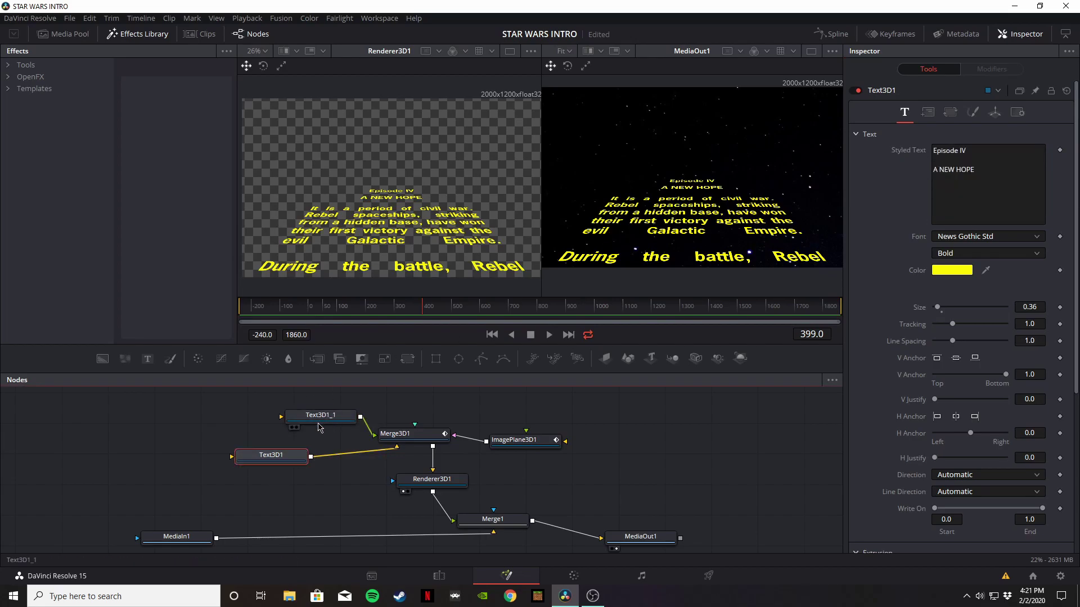
{"action": "left_click", "coordinate": [293, 428]}
{"action": "left_click_drag", "start_coordinate": [303, 219], "coordinate": [361, 144]}
{"action": "scroll", "coordinate": [429, 173], "scroll_direction": "down", "scroll_amount": 4}
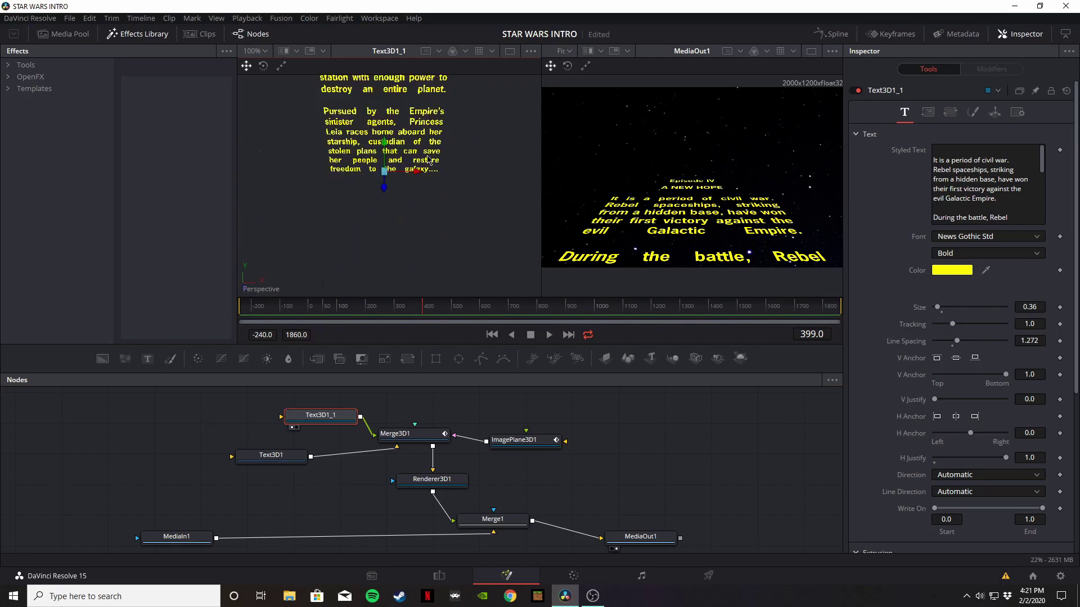
{"action": "scroll", "coordinate": [429, 154], "scroll_direction": "up", "scroll_amount": 3}
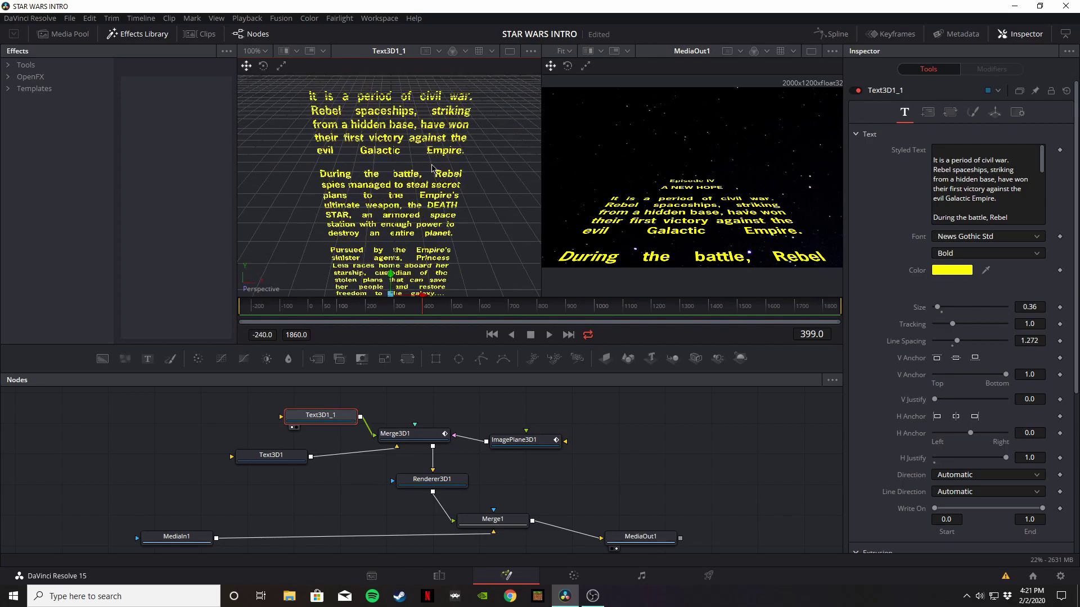
{"action": "right_click", "coordinate": [487, 173]}
{"action": "key", "text": "Escape"}
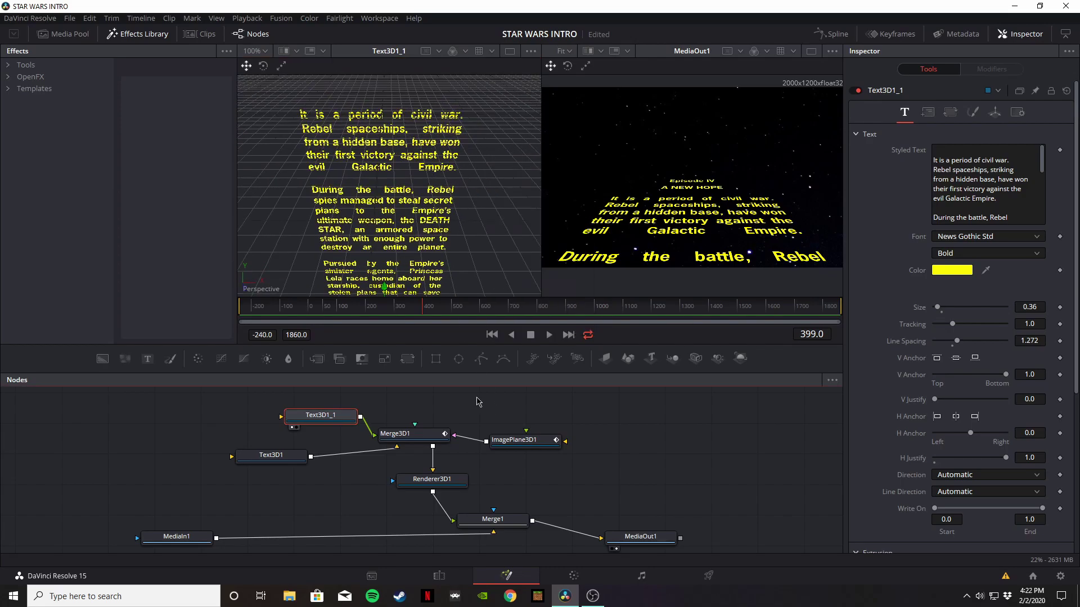
- Select the Merge3D1, Text3D1_1 and Text3D1 nodes in turn to examine their placement in the 3D perspective view
{"action": "left_click", "coordinate": [412, 439]}
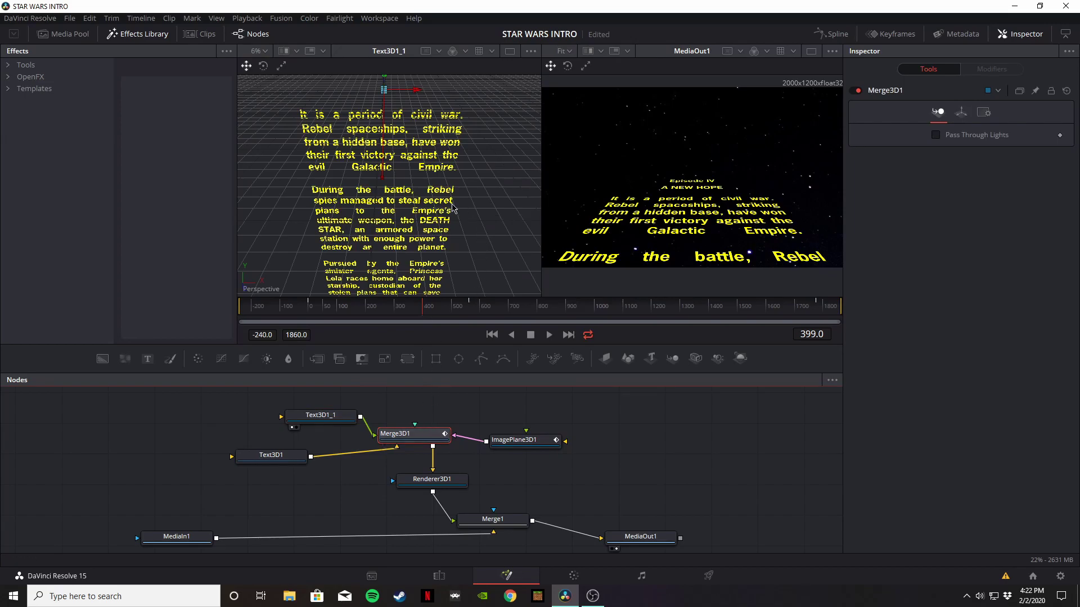
{"action": "left_click", "coordinate": [333, 423]}
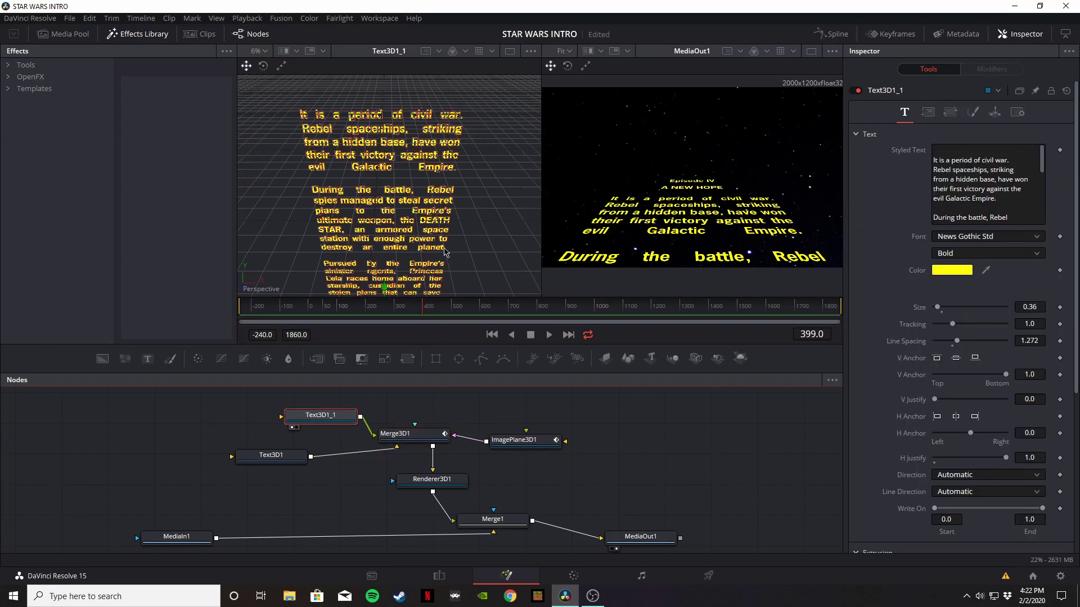
{"action": "scroll", "coordinate": [427, 197], "scroll_direction": "down", "scroll_amount": 3}
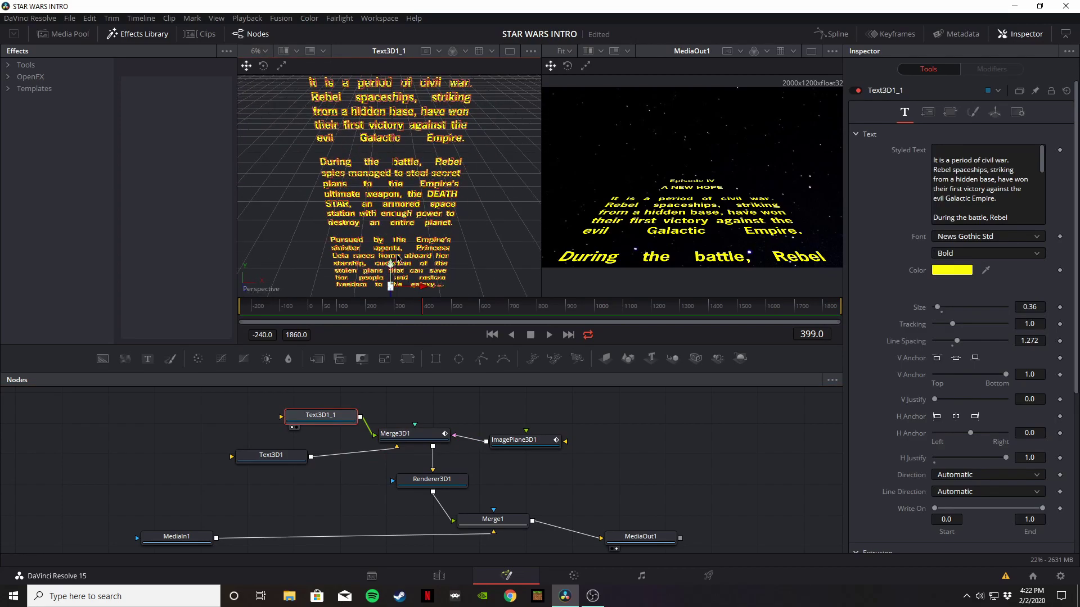
{"action": "left_click", "coordinate": [271, 455]}
{"action": "scroll", "coordinate": [450, 214], "scroll_direction": "up", "scroll_amount": 5}
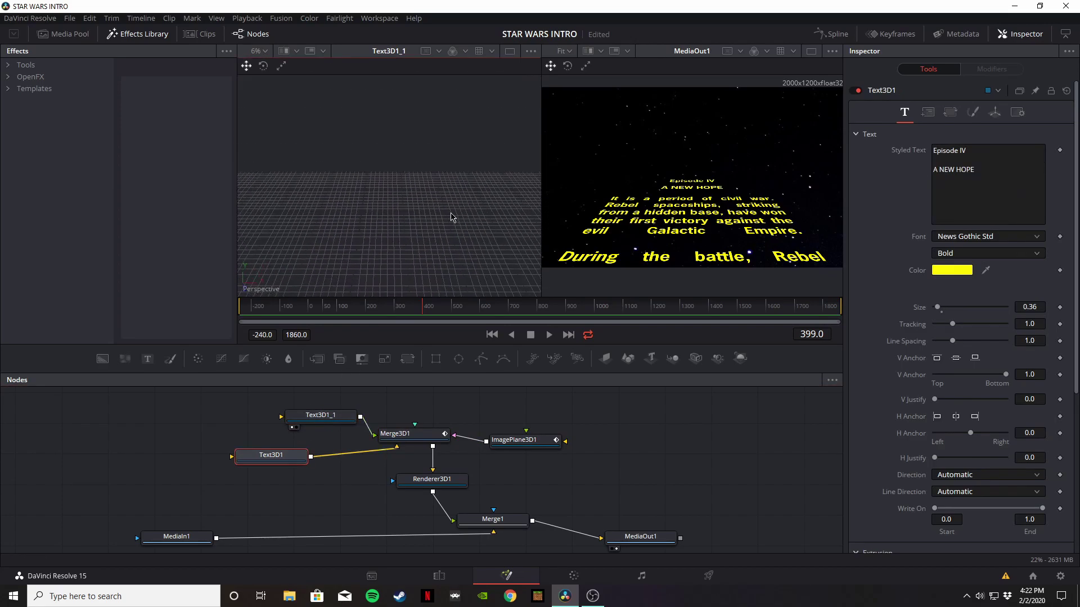
{"action": "scroll", "coordinate": [459, 163], "scroll_direction": "up", "scroll_amount": 2}
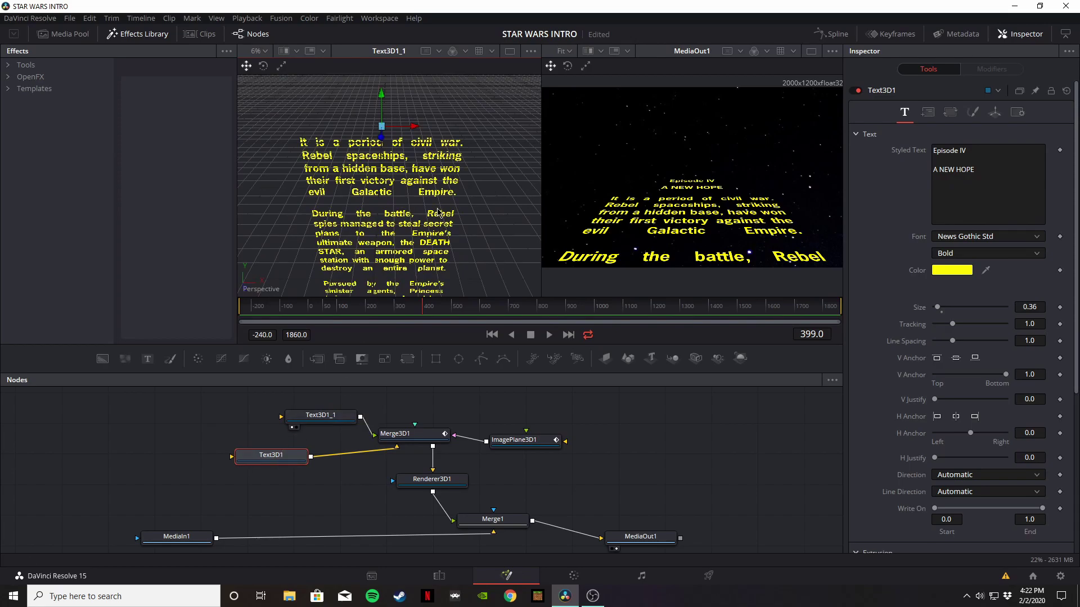
{"action": "scroll", "coordinate": [443, 222], "scroll_direction": "up", "scroll_amount": 2}
{"action": "scroll", "coordinate": [444, 222], "scroll_direction": "down", "scroll_amount": 3}
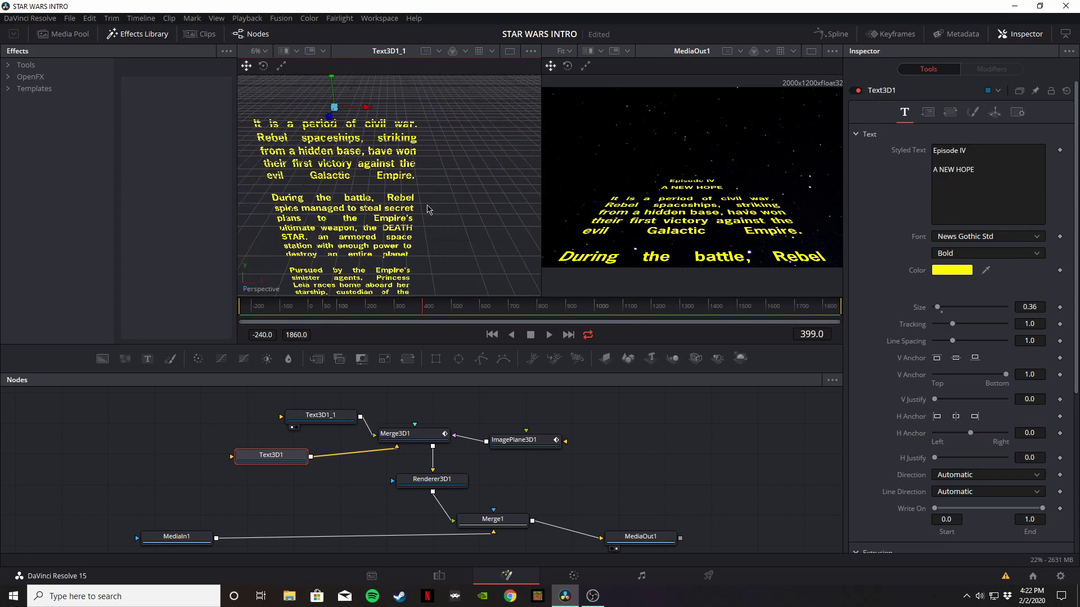
{"action": "left_click", "coordinate": [401, 433]}
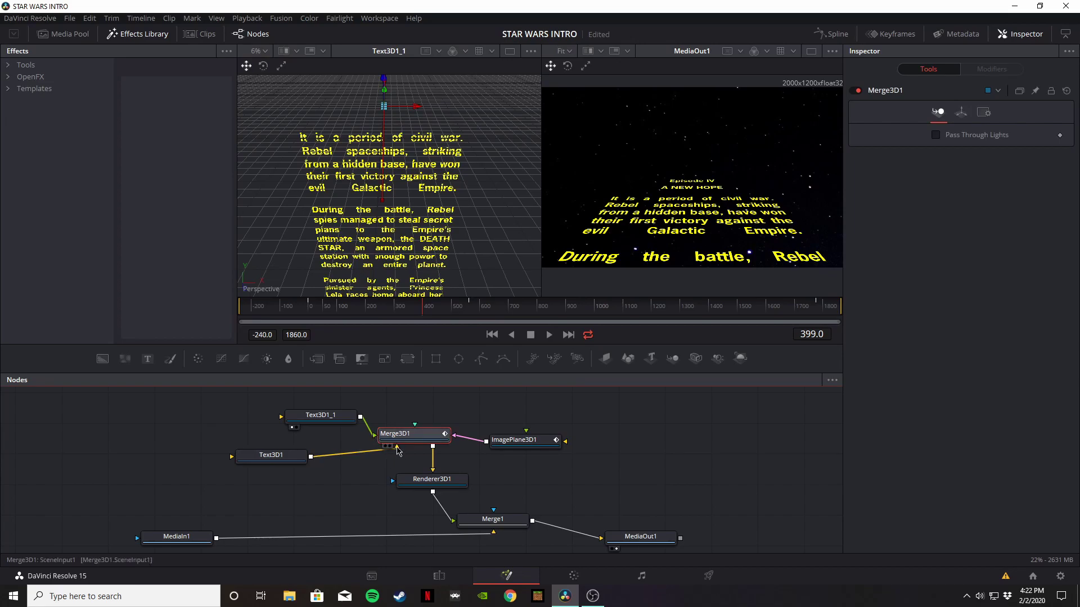
- Examine the ImagePlane3D1 node's diffuse material and opacity, and scrub through the end of the crawl to about frame 1638
{"action": "left_click", "coordinate": [530, 444]}
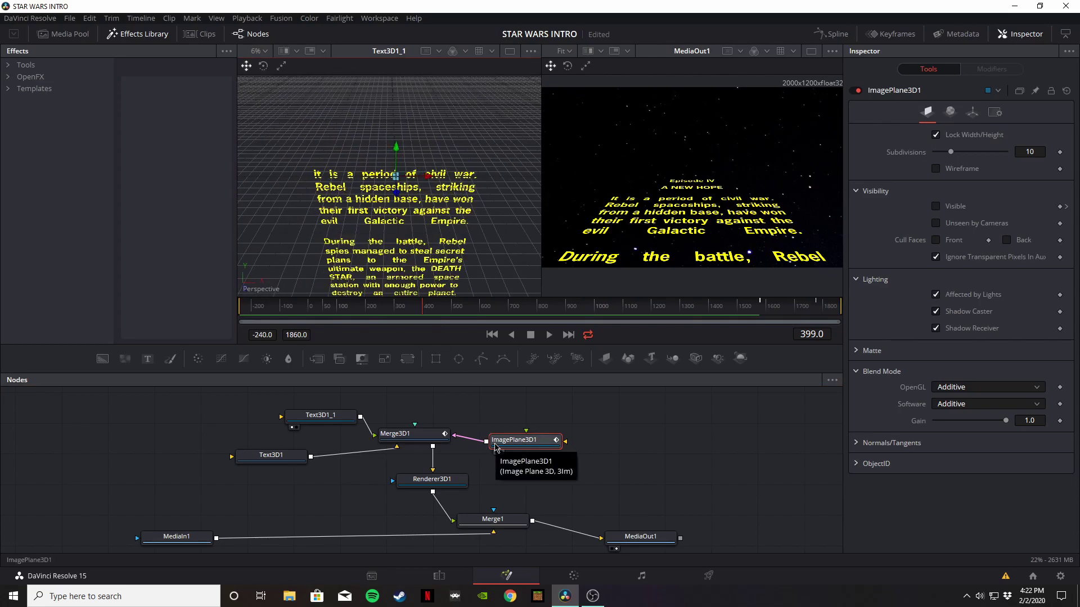
{"action": "left_click", "coordinate": [950, 112]}
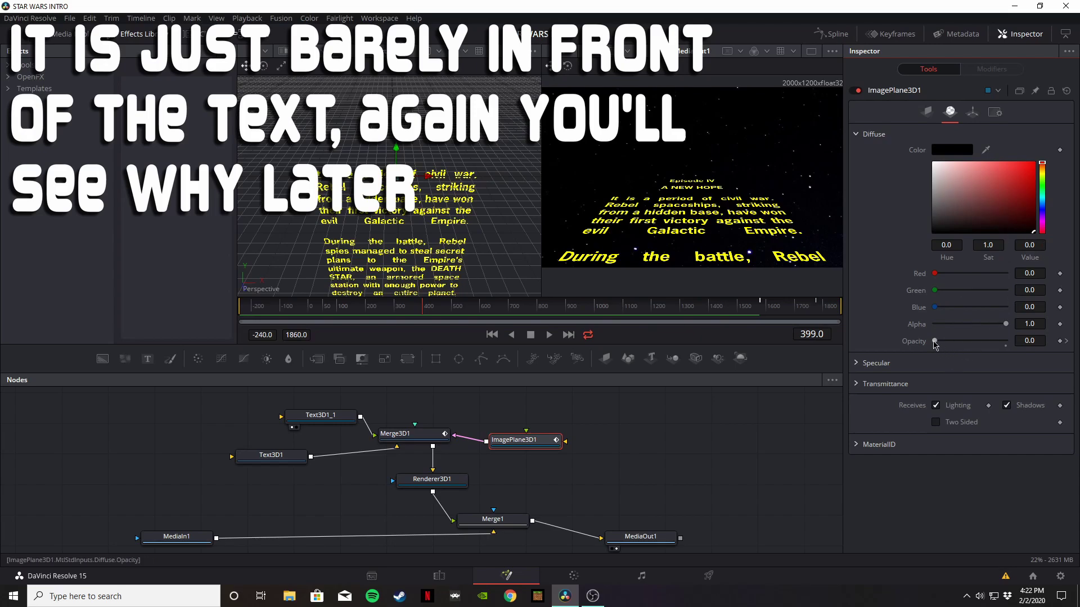
{"action": "left_click", "coordinate": [671, 305]}
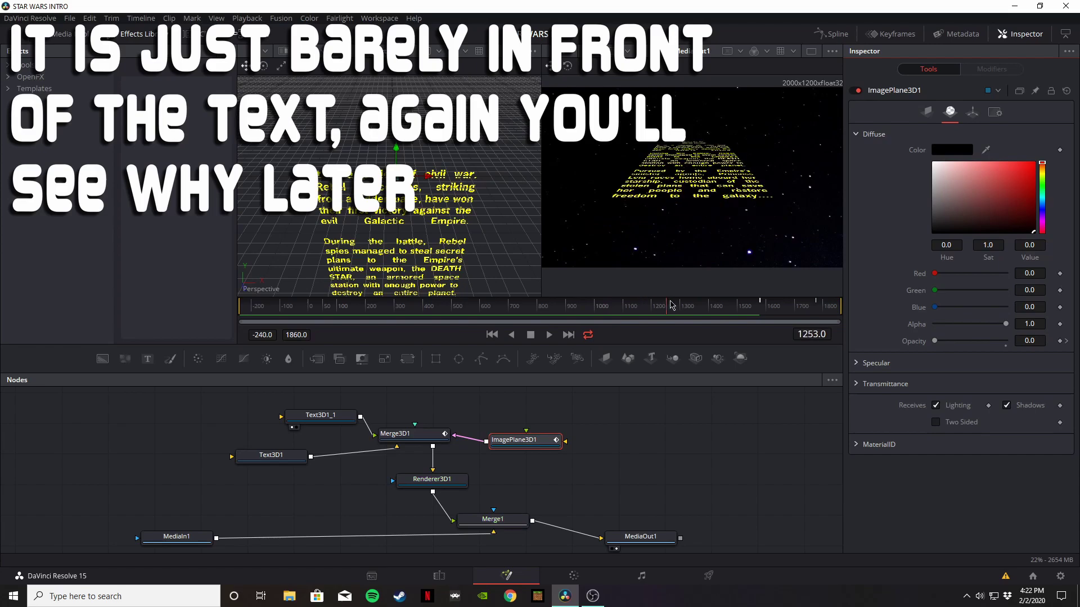
{"action": "left_click", "coordinate": [787, 302]}
{"action": "left_click", "coordinate": [772, 305]}
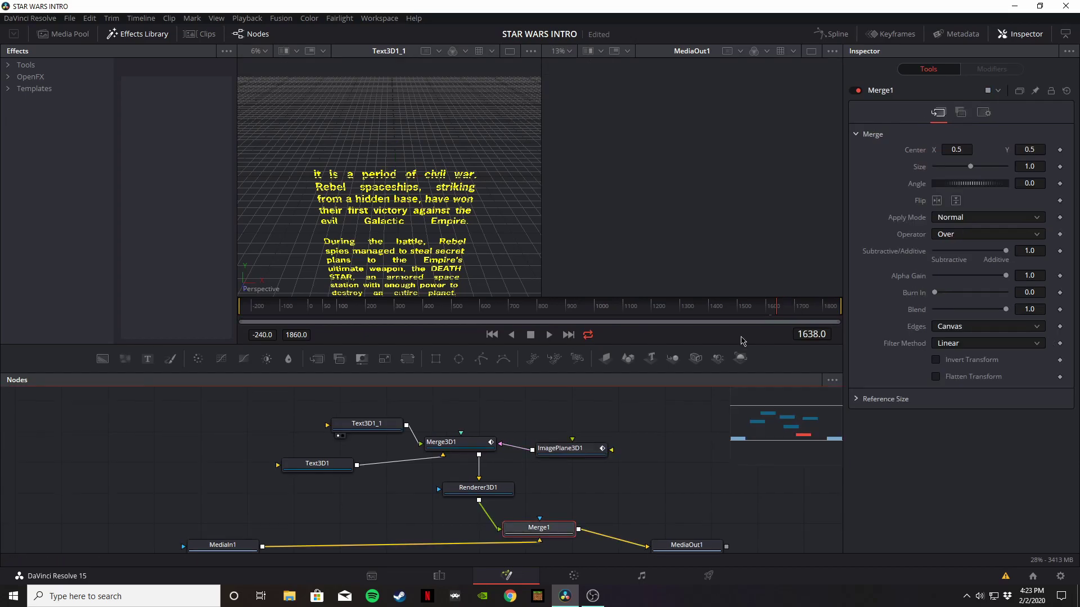
- Examine the ImagePlane3D1 node's diffuse opacity keyframes while scrubbing the end of the crawl between about frames 1599 and 1650
{"action": "scroll", "coordinate": [722, 228], "scroll_direction": "up", "scroll_amount": 3}
{"action": "scroll", "coordinate": [720, 226], "scroll_direction": "down", "scroll_amount": 3}
{"action": "scroll", "coordinate": [716, 224], "scroll_direction": "up", "scroll_amount": 1}
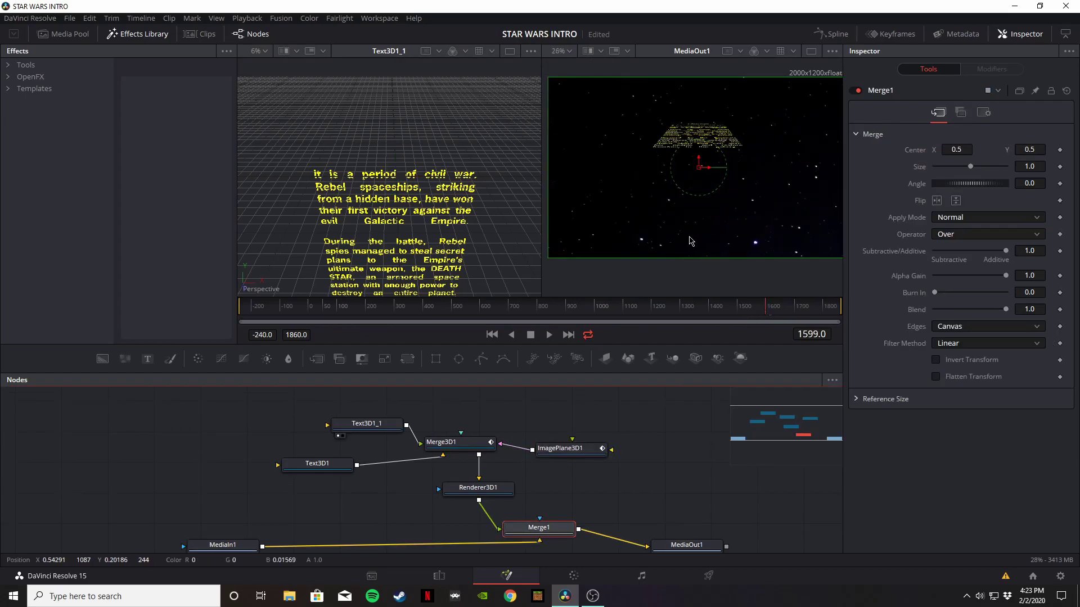
{"action": "left_click", "coordinate": [565, 456]}
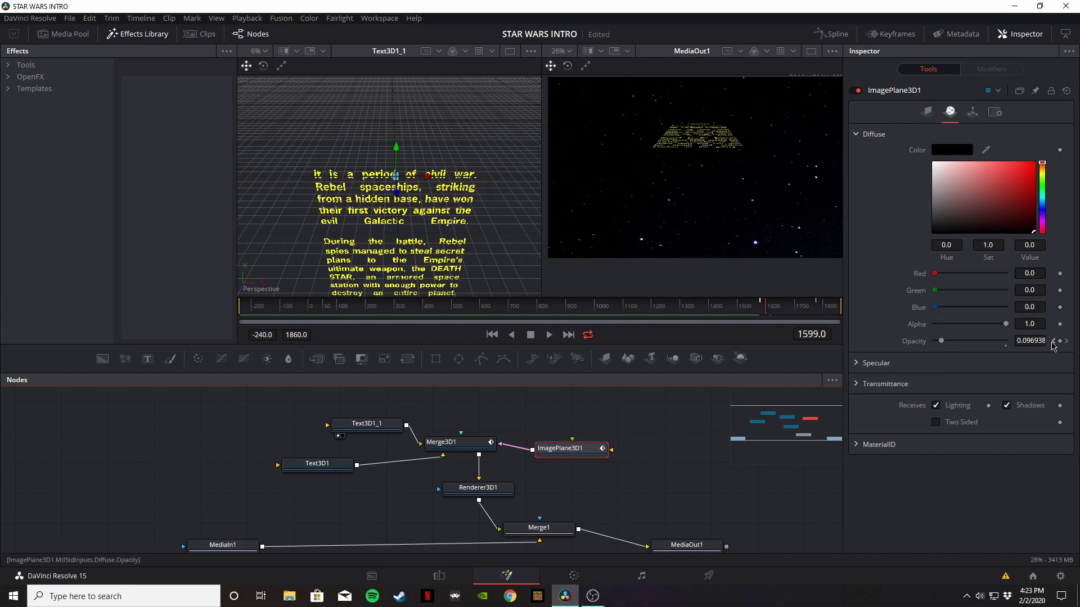
{"action": "mouse_move", "coordinate": [767, 311]}
{"action": "left_mouse_down"}
{"action": "mouse_move", "coordinate": [755, 311]}
{"action": "mouse_move", "coordinate": [781, 312]}
{"action": "left_mouse_up"}
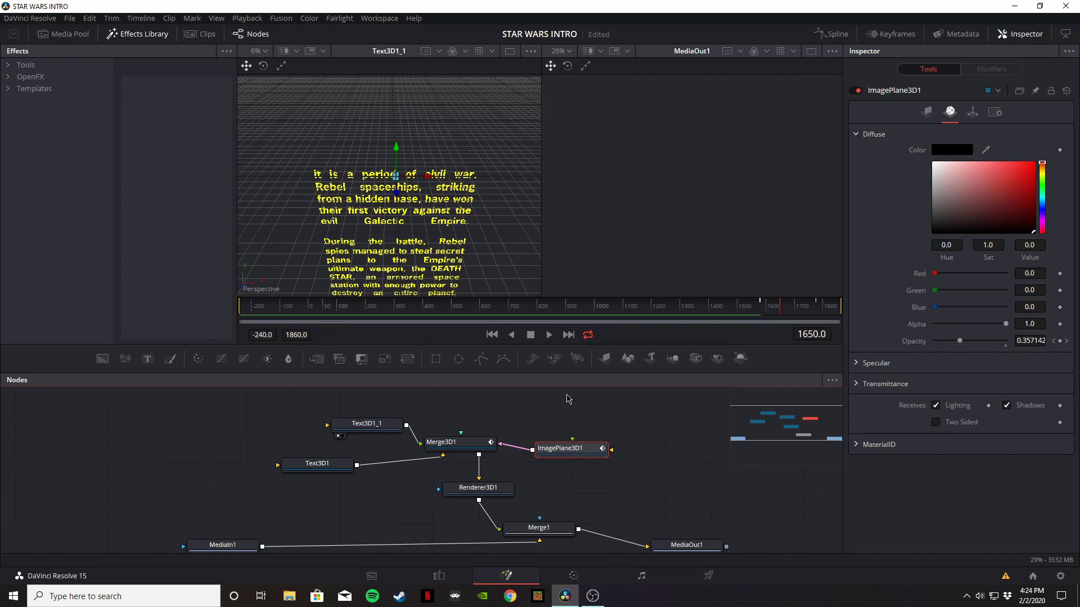
- Select the Merge3D1, Text3D1_1 and Text3D1 nodes in turn and examine the crawl text and motion path in the 3D perspective view
{"action": "left_click", "coordinate": [482, 440]}
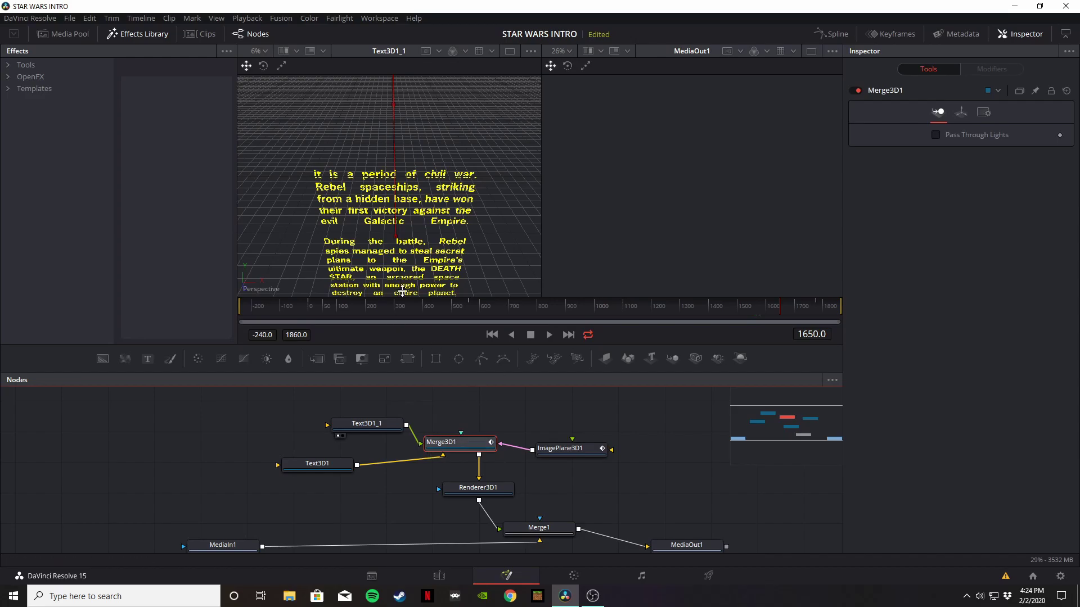
{"action": "left_click_drag", "start_coordinate": [495, 191], "coordinate": [478, 253]}
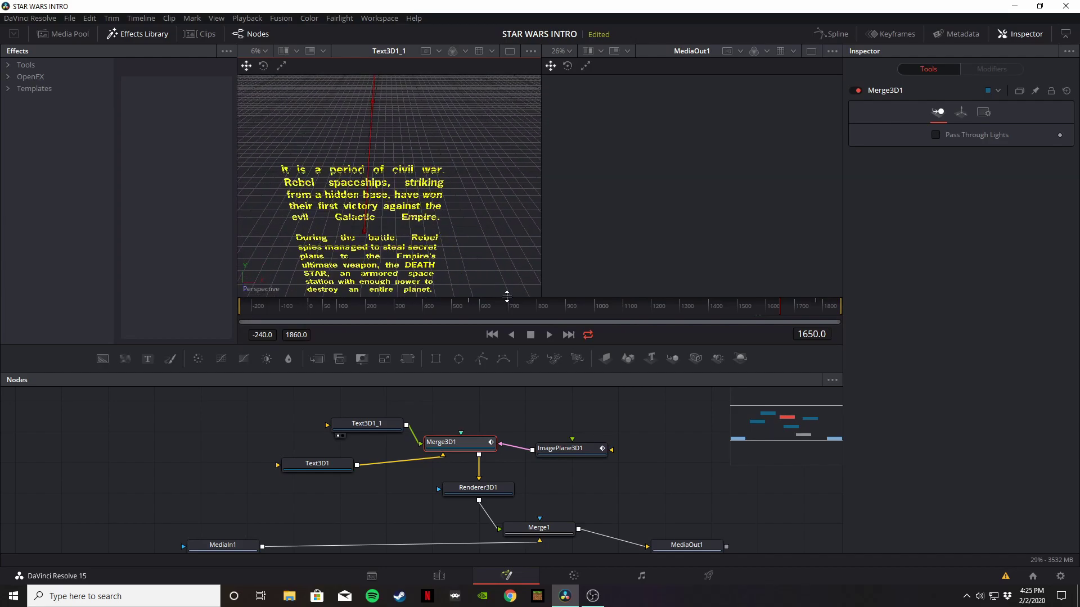
{"action": "left_click", "coordinate": [383, 426]}
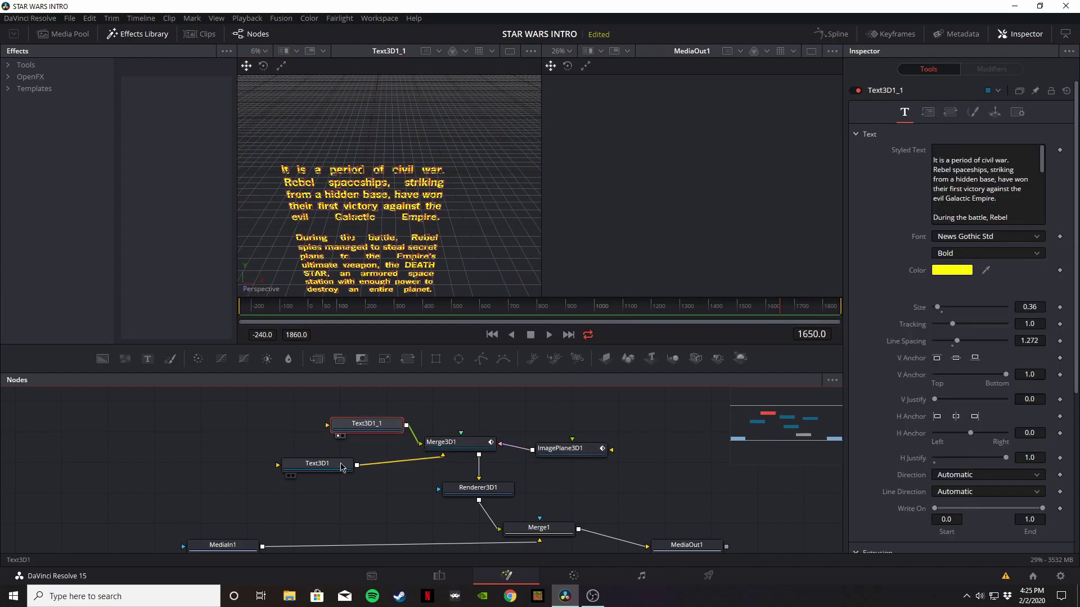
{"action": "left_click", "coordinate": [343, 467]}
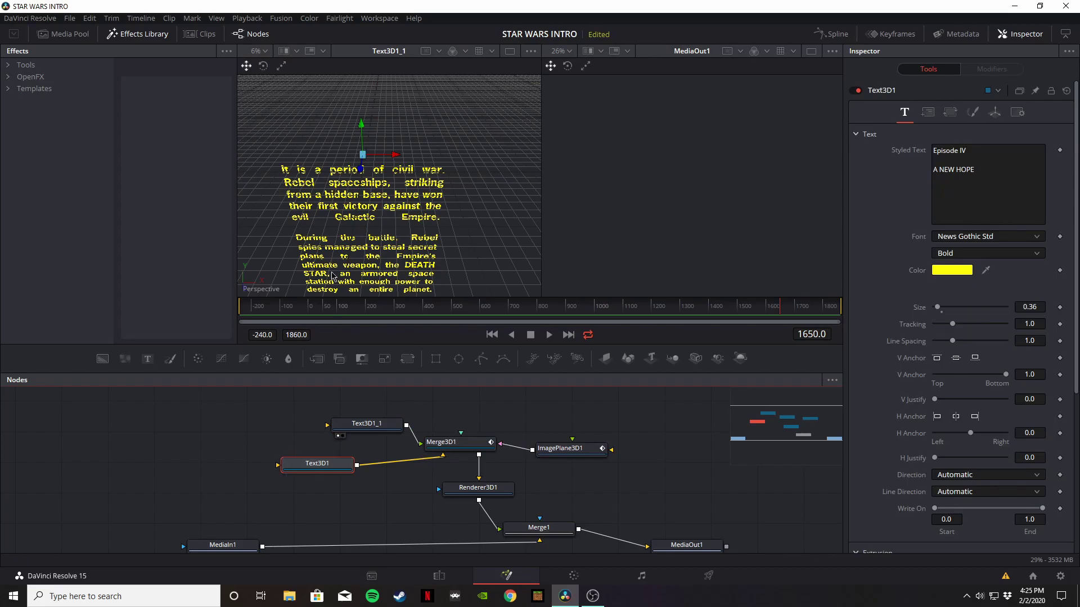
{"action": "left_click_drag", "start_coordinate": [418, 95], "coordinate": [416, 163]}
- Examine Merge3D1's transform settings and its translation keyframes while scrubbing the crawl to about frames 670 and 773
{"action": "left_click", "coordinate": [450, 443]}
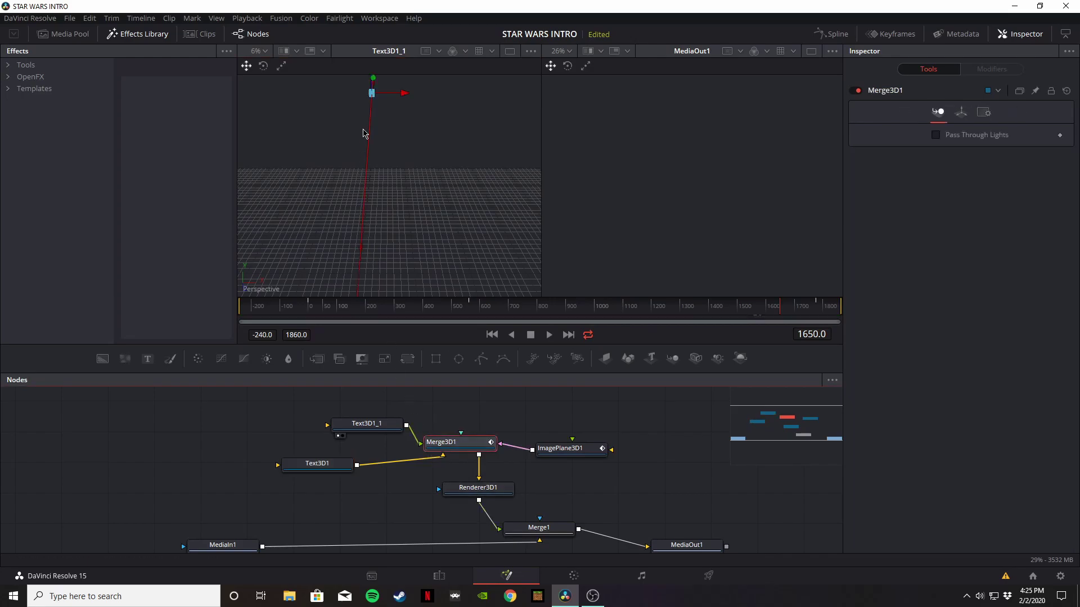
{"action": "left_click", "coordinate": [962, 111]}
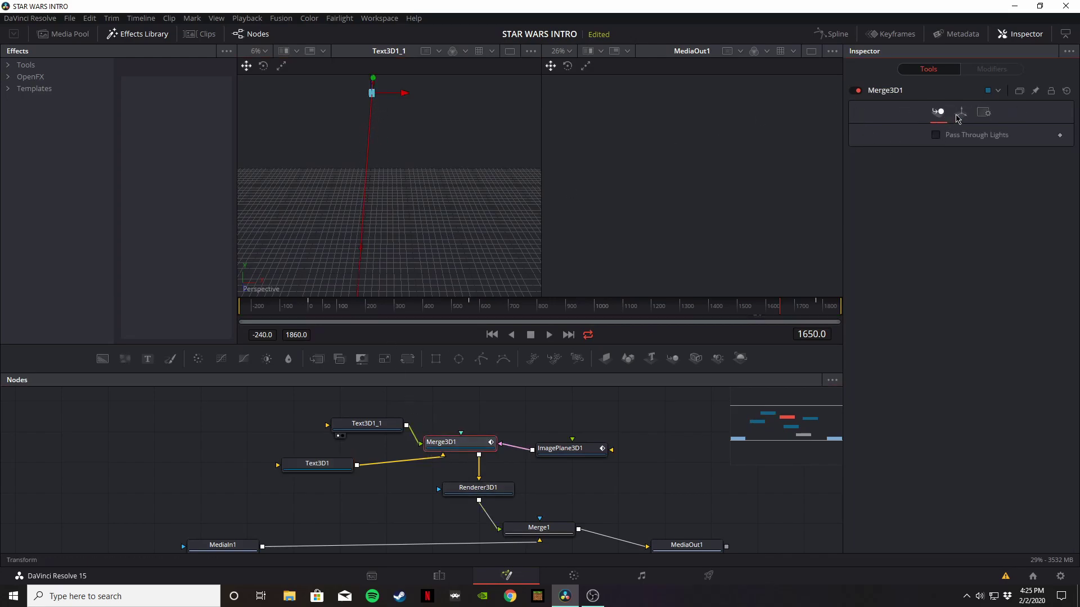
{"action": "left_click_drag", "start_coordinate": [585, 308], "coordinate": [500, 308]}
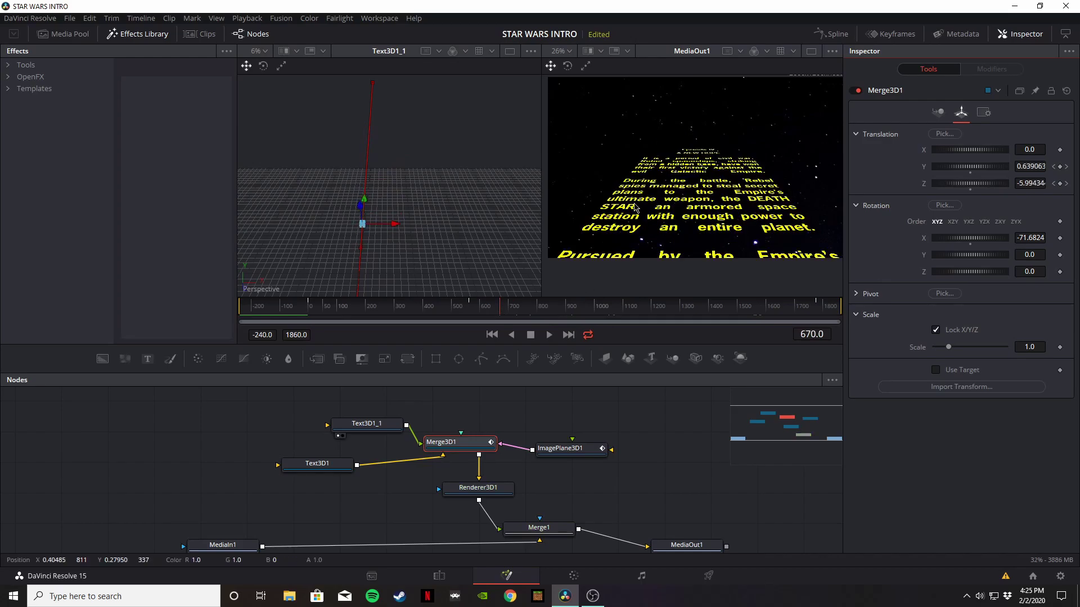
{"action": "left_click", "coordinate": [530, 305]}
{"action": "mouse_move", "coordinate": [530, 304]}
{"action": "left_mouse_down"}
{"action": "mouse_move", "coordinate": [632, 305]}
{"action": "mouse_move", "coordinate": [528, 306]}
{"action": "left_mouse_up"}
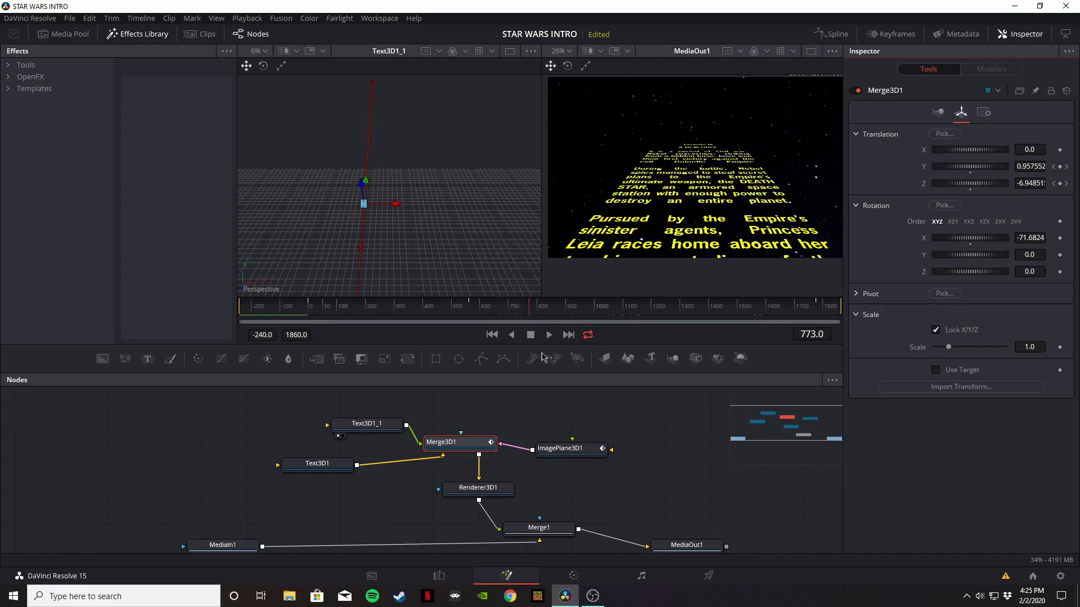
- Display Merge3D1 in the viewer showing Text3D1_1 and scrub the combined title and crawl to about frame 1036
{"action": "scroll", "coordinate": [619, 507], "scroll_direction": "down", "scroll_amount": 2}
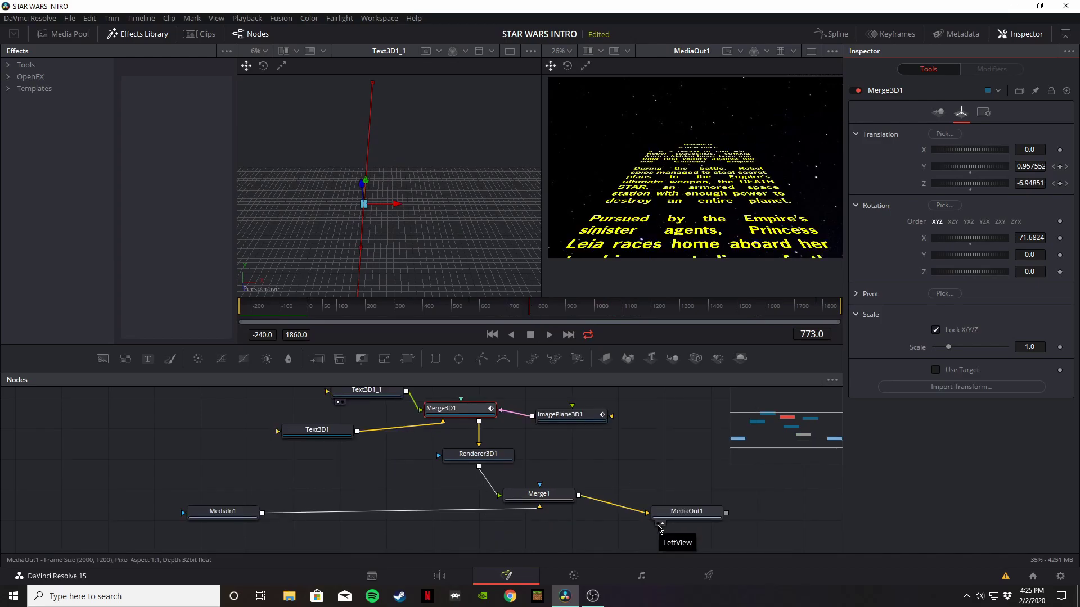
{"action": "left_click", "coordinate": [662, 525]}
{"action": "left_click", "coordinate": [662, 525]}
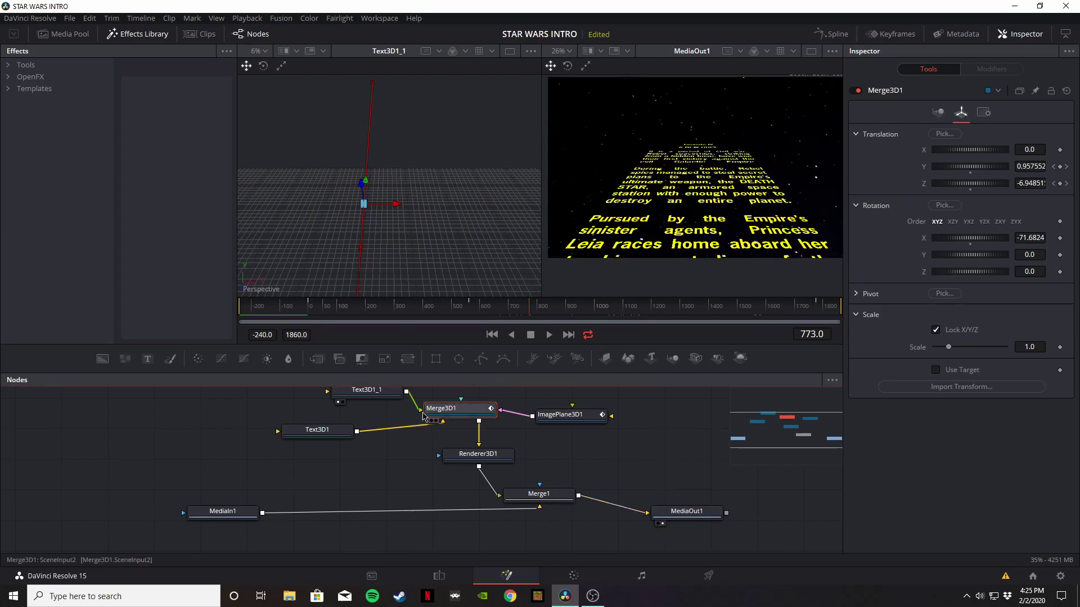
{"action": "left_click", "coordinate": [432, 422]}
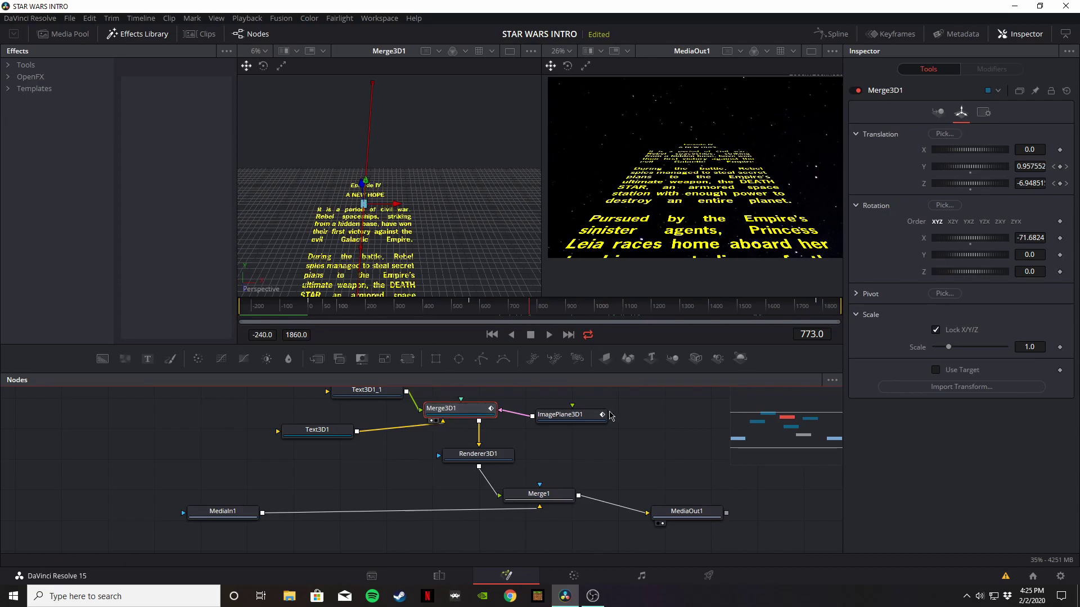
{"action": "left_click_drag", "start_coordinate": [536, 313], "coordinate": [600, 319]}
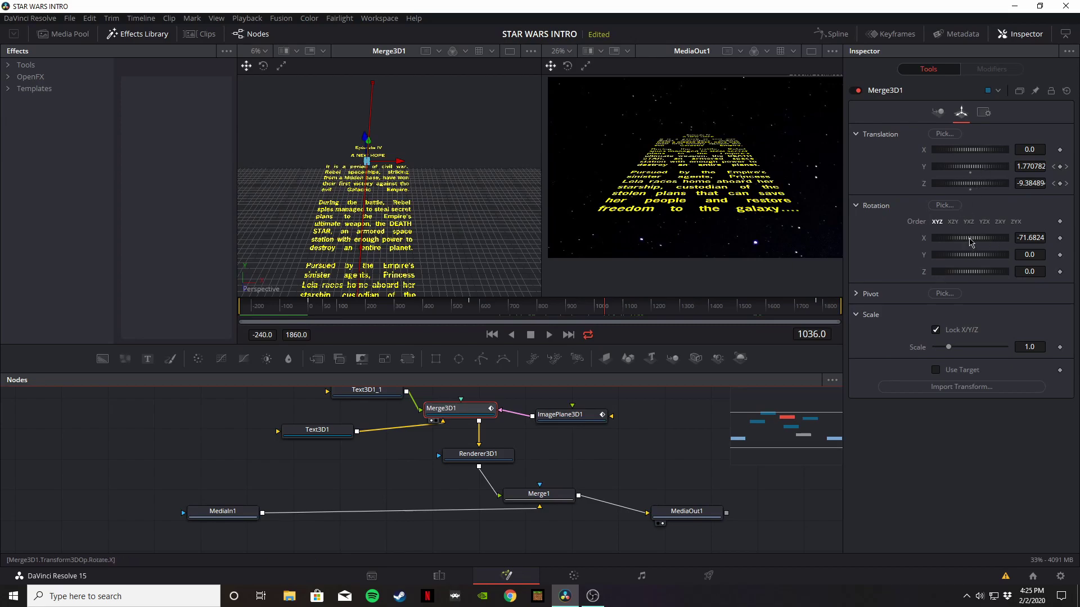
- Try a different X rotation on Merge3D1 and undo the change
{"action": "mouse_move", "coordinate": [969, 242]}
{"action": "left_mouse_down"}
{"action": "mouse_move", "coordinate": [989, 236]}
{"action": "mouse_move", "coordinate": [975, 231]}
{"action": "left_mouse_up"}
{"action": "key", "text": "ctrl+z"}
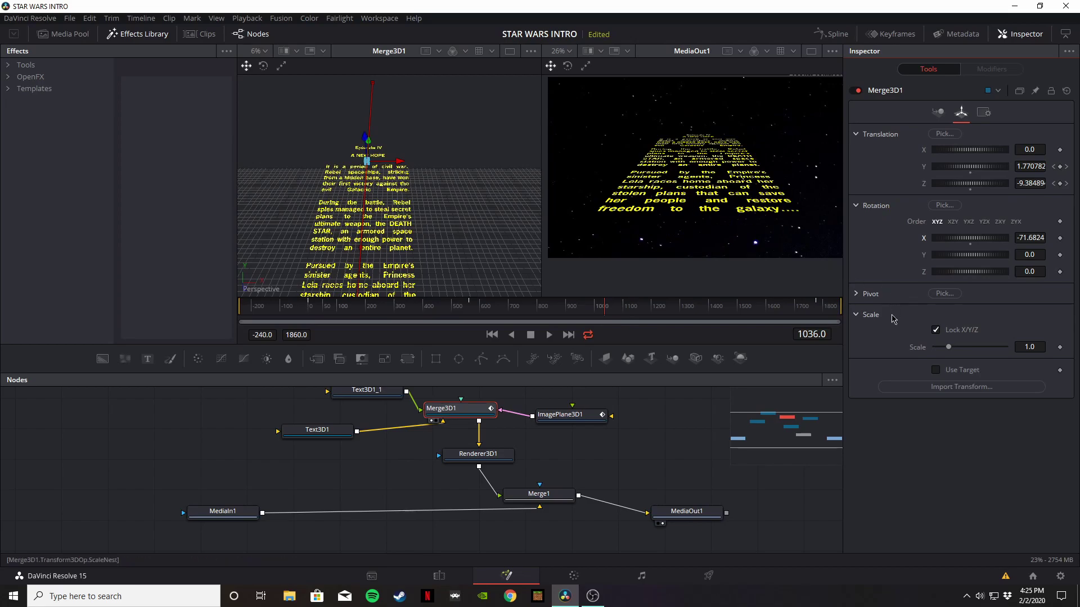
- Examine how the text moves and fades by scrubbing the crawl from about frame 859 to about frame 1740
{"action": "left_click_drag", "start_coordinate": [602, 311], "coordinate": [566, 274]}
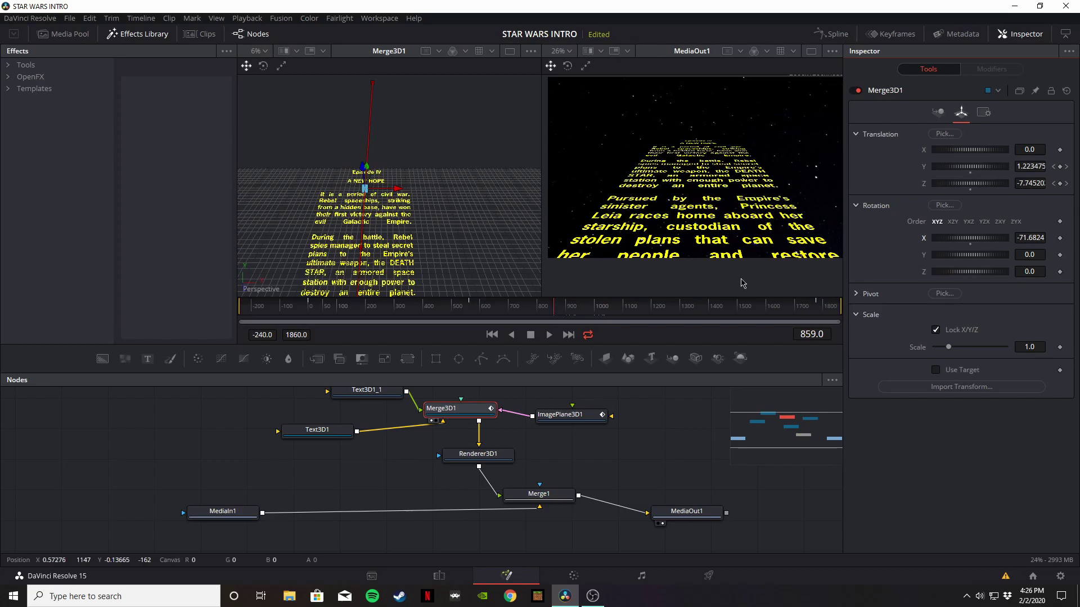
{"action": "left_click", "coordinate": [772, 266]}
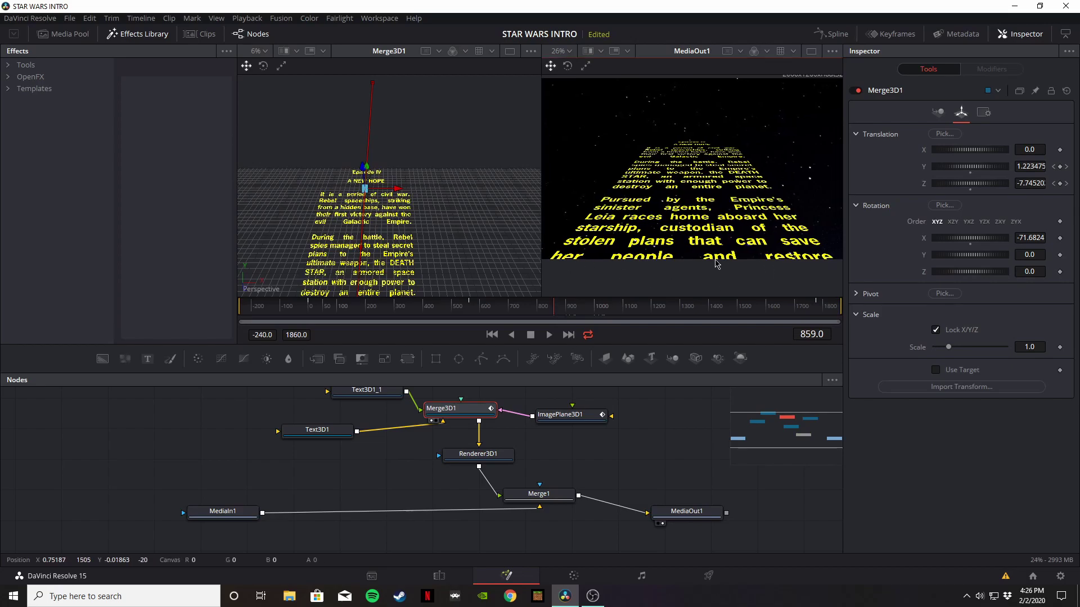
{"action": "left_click_drag", "start_coordinate": [554, 306], "coordinate": [778, 311]}
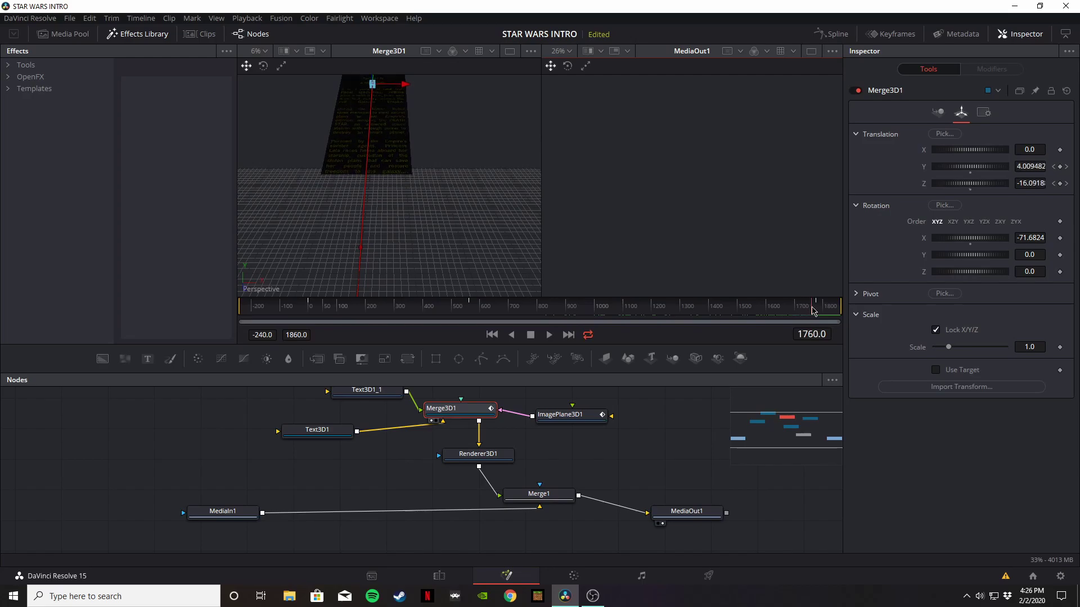
{"action": "left_click_drag", "start_coordinate": [812, 312], "coordinate": [807, 311]}
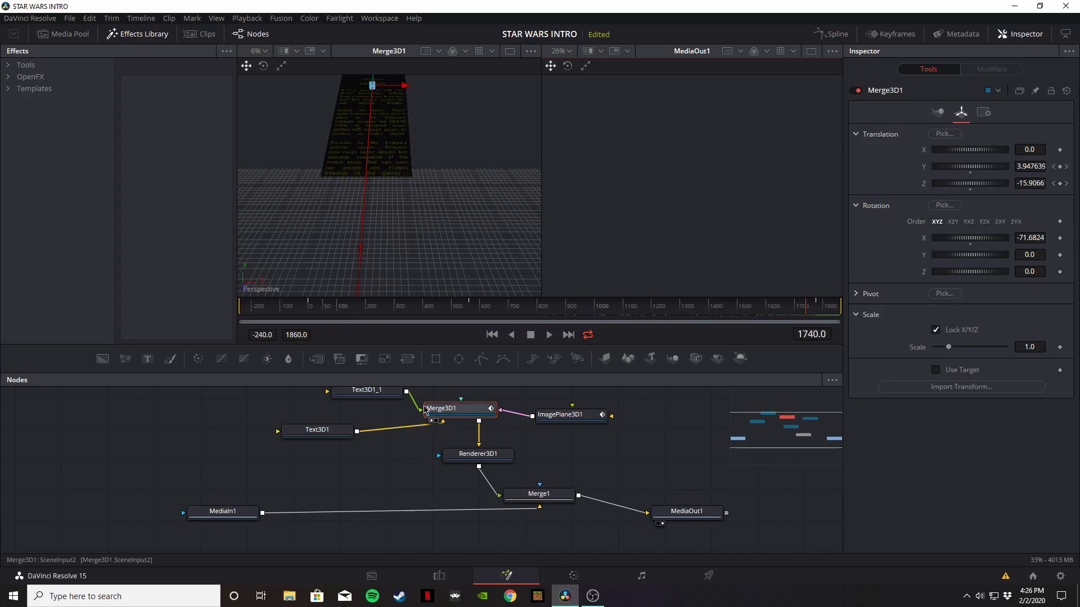
- Examine the settings of the Renderer3D1, ImagePlane3D1, Merge1, MediaIn1 and MediaOut1 nodes in turn
{"action": "left_click", "coordinate": [478, 454]}
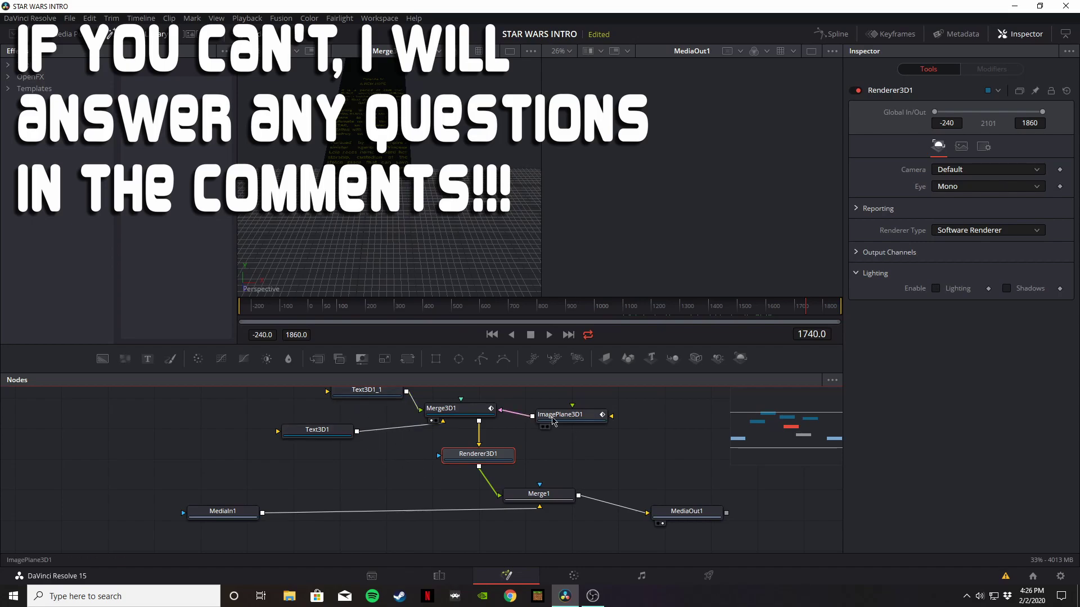
{"action": "left_click", "coordinate": [551, 422]}
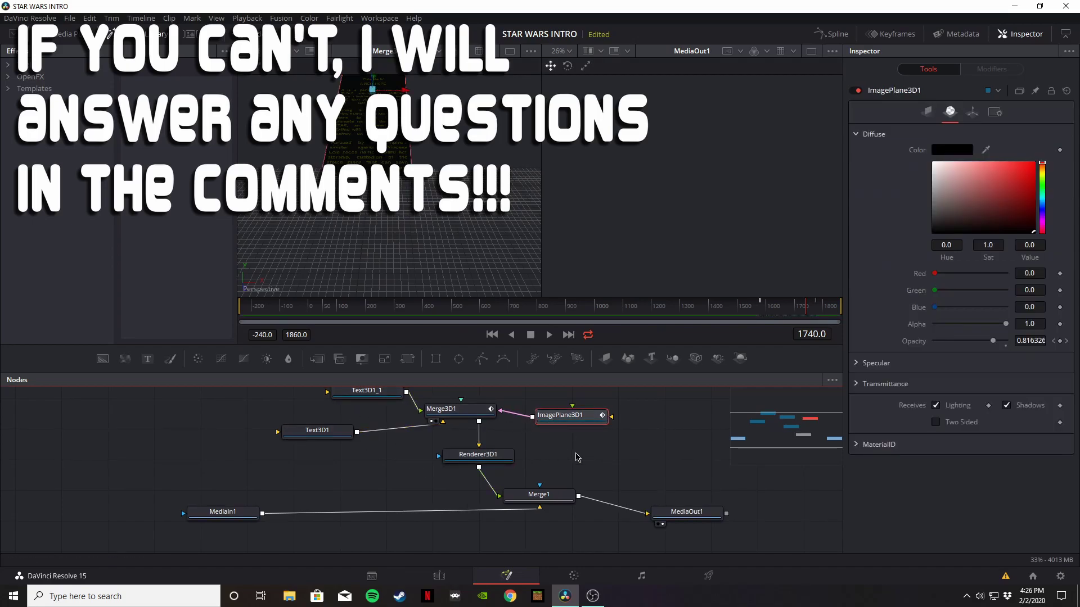
{"action": "left_click", "coordinate": [402, 478]}
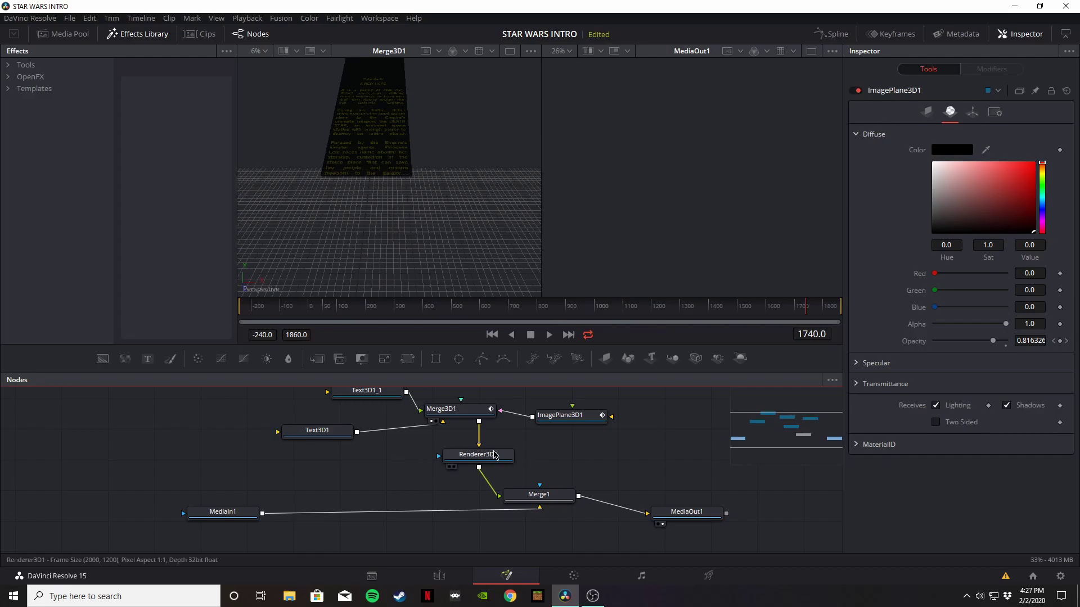
{"action": "left_click", "coordinate": [492, 455]}
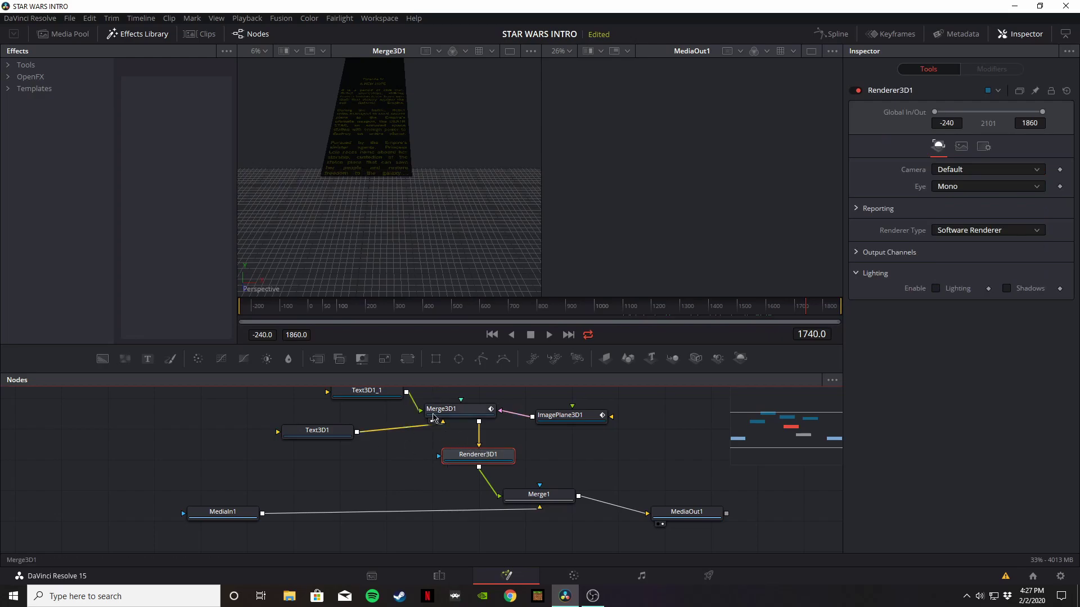
{"action": "left_click", "coordinate": [515, 503]}
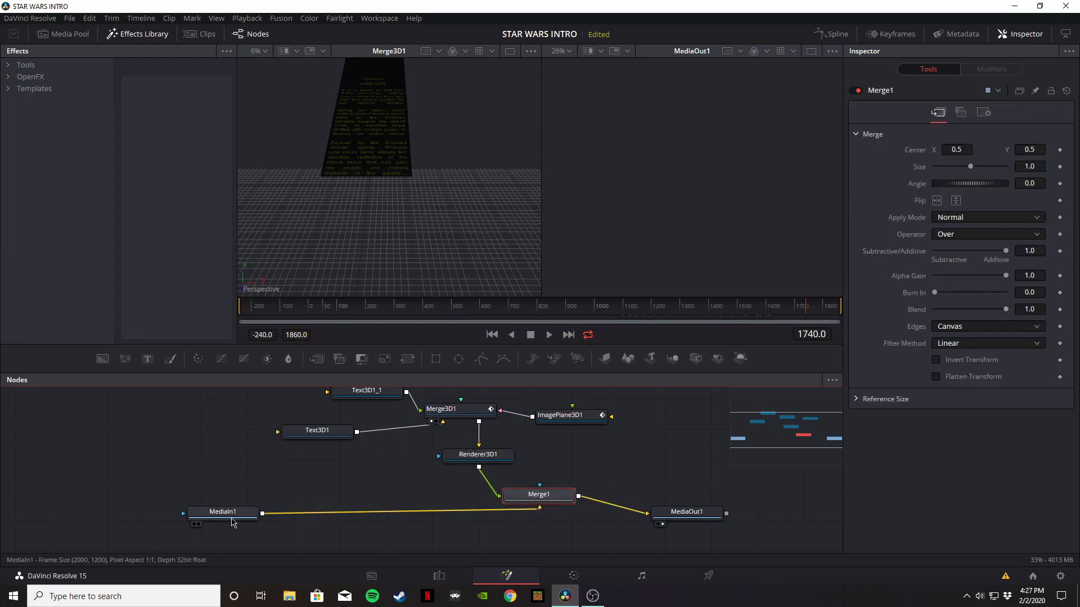
{"action": "left_click", "coordinate": [228, 517]}
{"action": "left_click", "coordinate": [681, 514]}
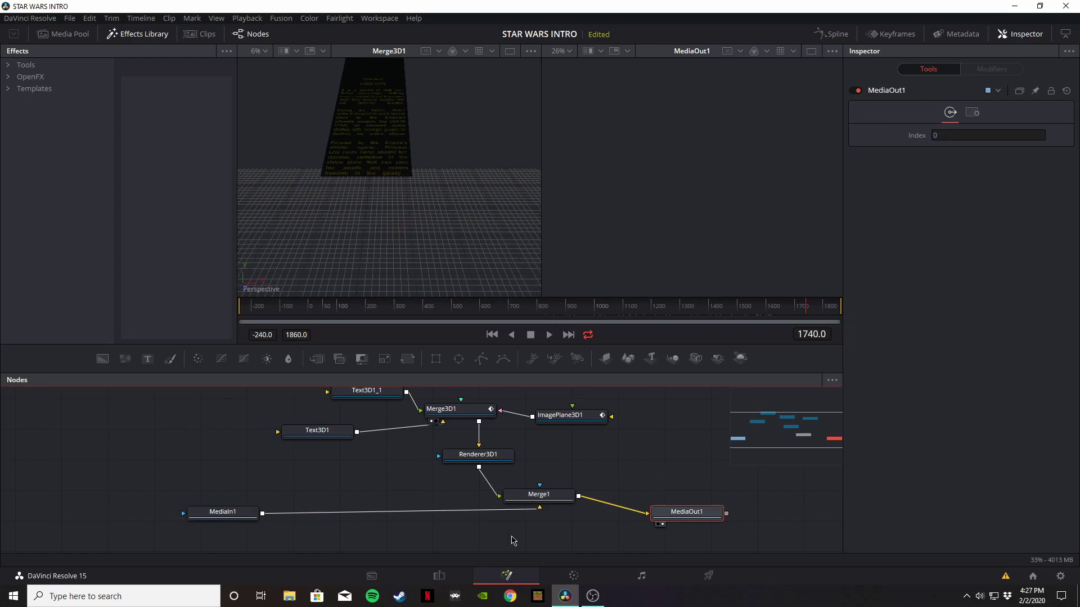
- Return to the Edit page and review the timeline from the start of Compound Clip 3 to the crawl at about 01:00:34
{"action": "left_click", "coordinate": [440, 576]}
{"action": "left_click_drag", "start_coordinate": [769, 374], "coordinate": [703, 391]}
{"action": "key", "text": "Up"}
{"action": "key", "text": "Up"}
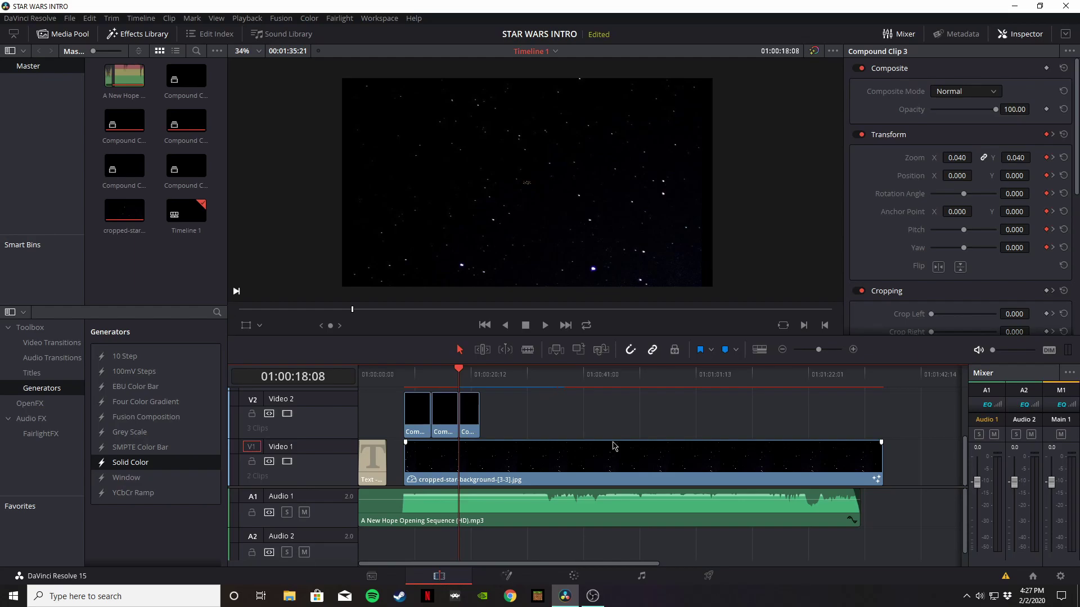
{"action": "left_click_drag", "start_coordinate": [459, 374], "coordinate": [549, 376]}
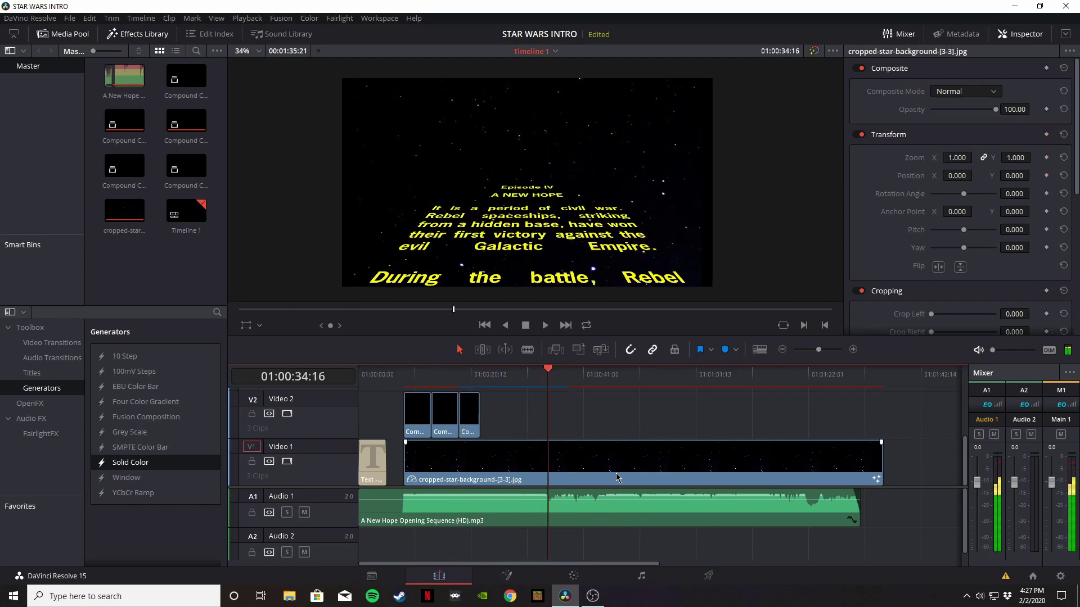